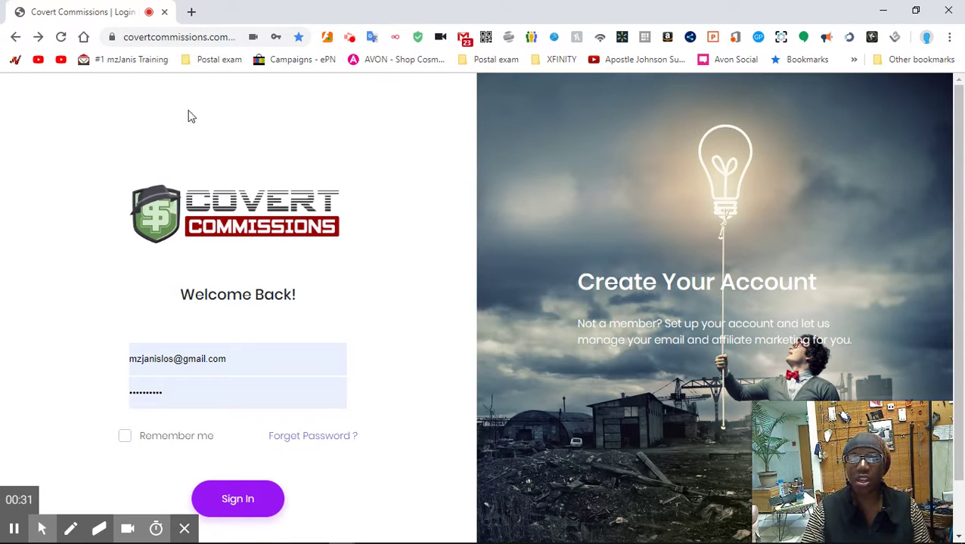
- Submit the login details to reach Mission Control and switch the browser to full screen
{"action": "left_click", "coordinate": [242, 501]}
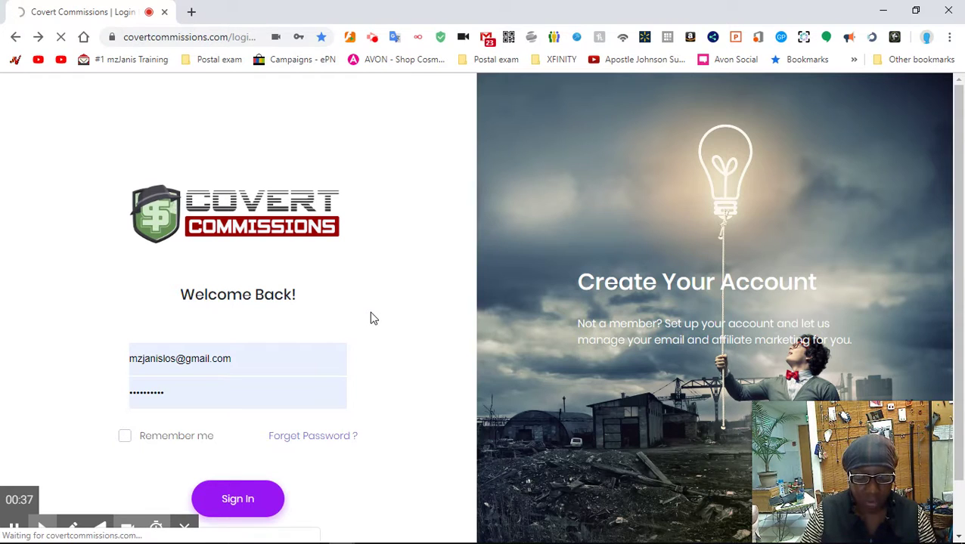
{"action": "left_click", "coordinate": [422, 183]}
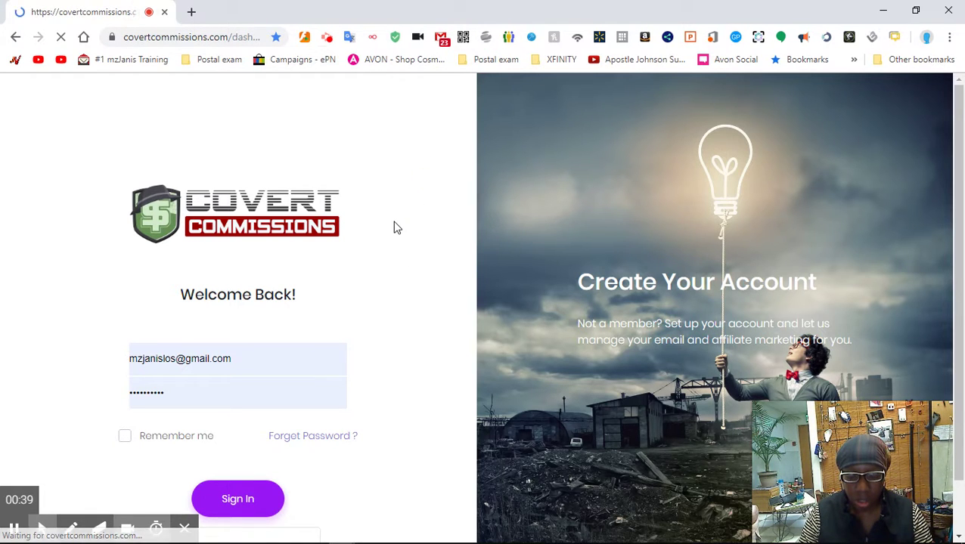
{"action": "key", "text": "F11"}
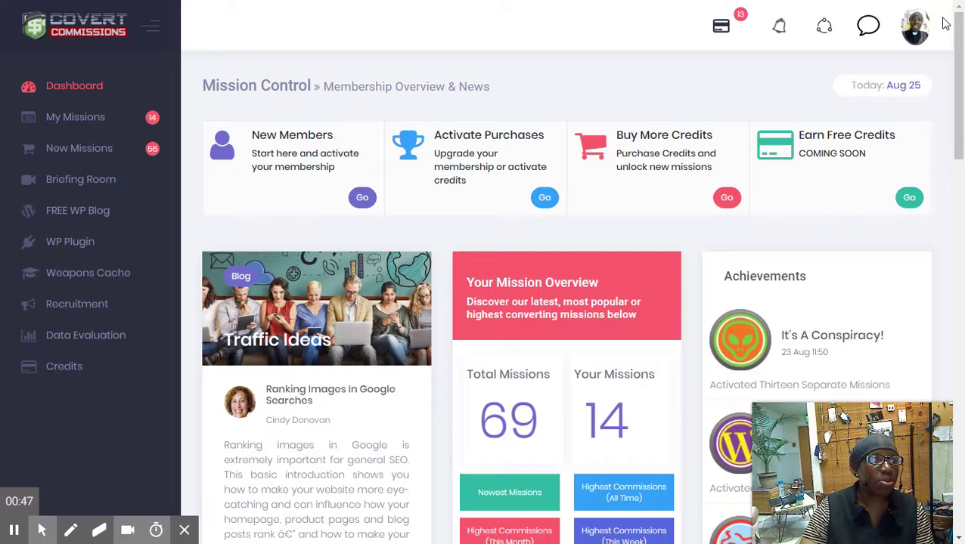
- Open My Profile from the avatar menu and scroll down to the Affiliate IDs section
{"action": "left_click", "coordinate": [917, 30]}
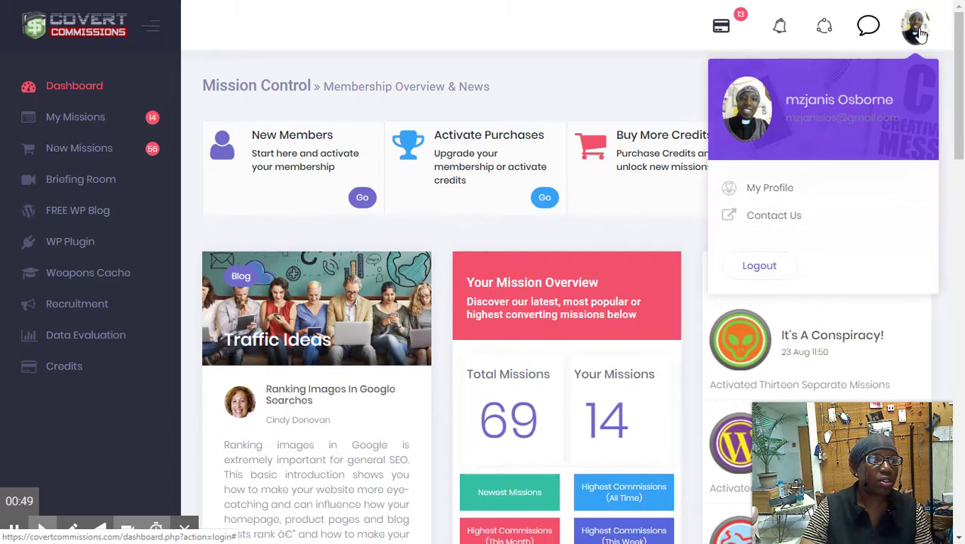
{"action": "left_click", "coordinate": [777, 194]}
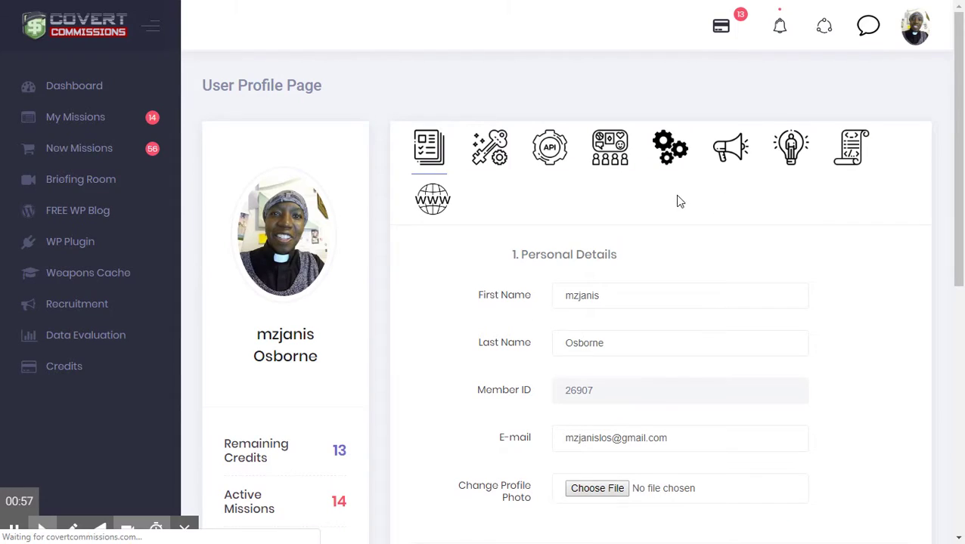
{"action": "scroll", "coordinate": [658, 206], "scroll_direction": "down", "scroll_amount": 1}
{"action": "scroll", "coordinate": [645, 209], "scroll_direction": "down", "scroll_amount": 10}
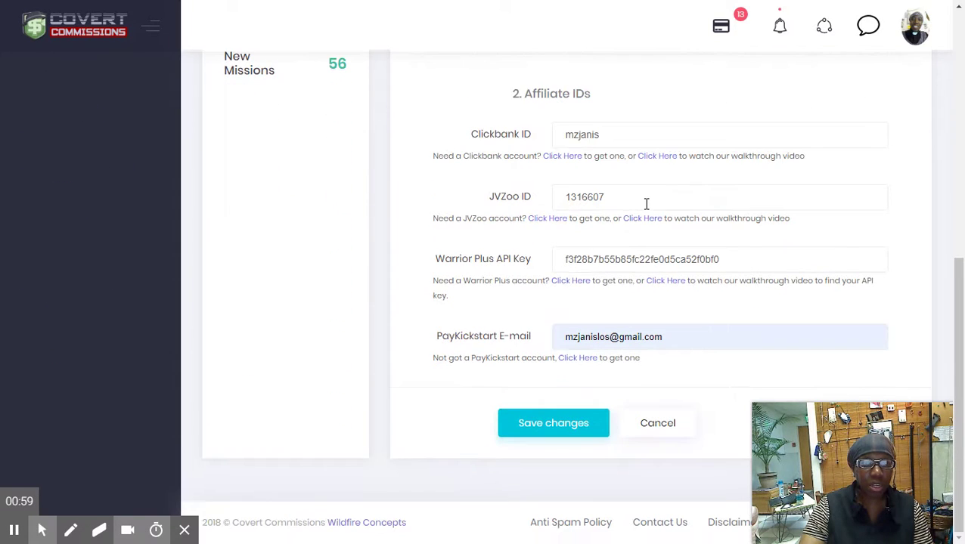
{"action": "scroll", "coordinate": [646, 204], "scroll_direction": "up", "scroll_amount": 10}
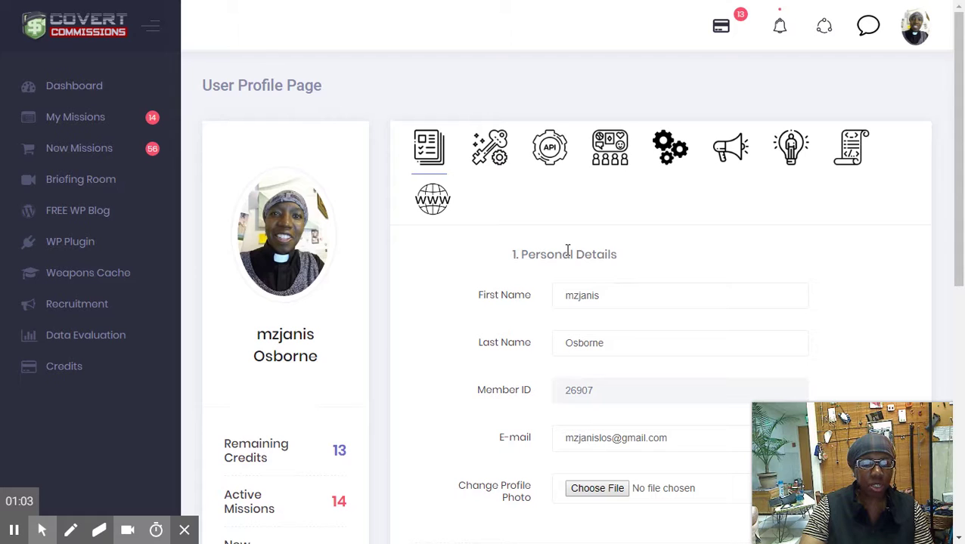
{"action": "scroll", "coordinate": [567, 250], "scroll_direction": "down", "scroll_amount": 6}
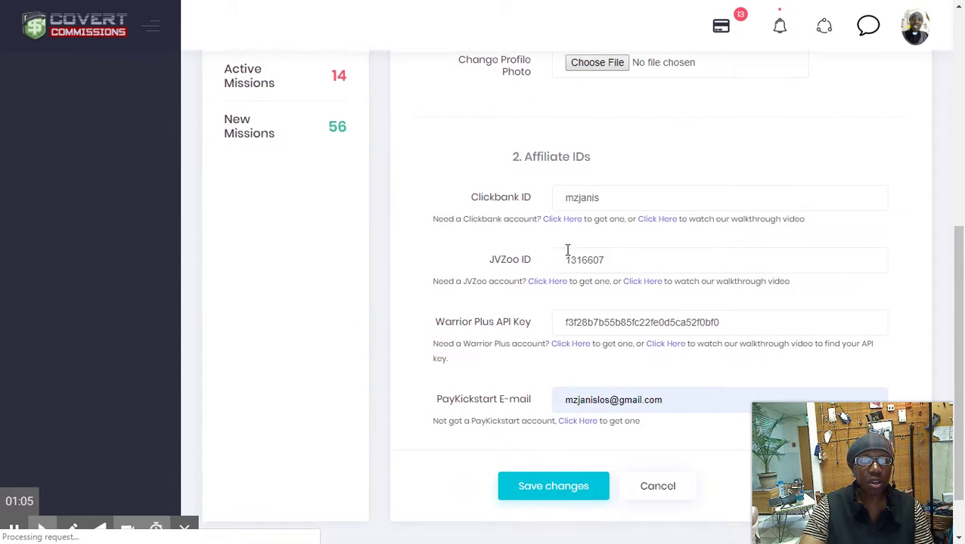
{"action": "scroll", "coordinate": [568, 250], "scroll_direction": "down", "scroll_amount": 1}
{"action": "scroll", "coordinate": [567, 250], "scroll_direction": "up", "scroll_amount": 3}
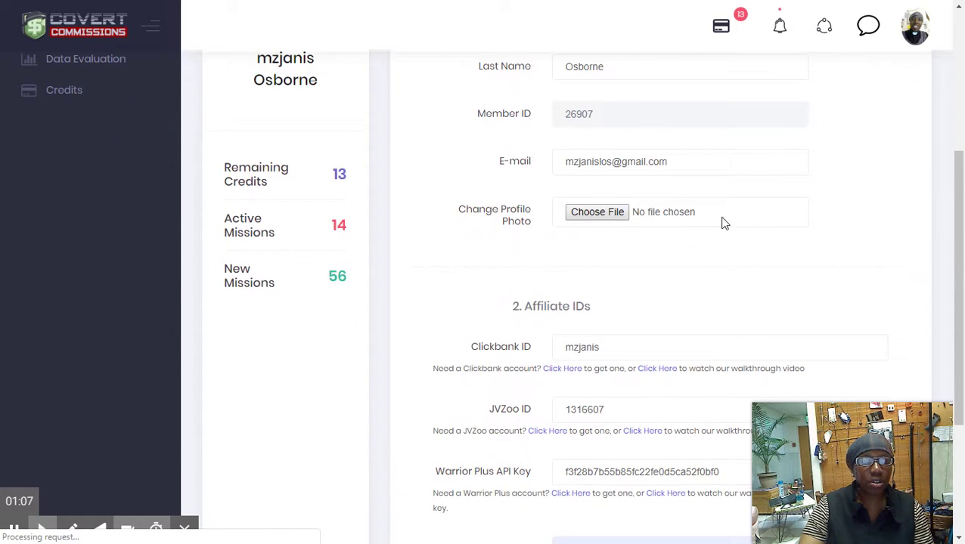
{"action": "scroll", "coordinate": [627, 244], "scroll_direction": "down", "scroll_amount": 3}
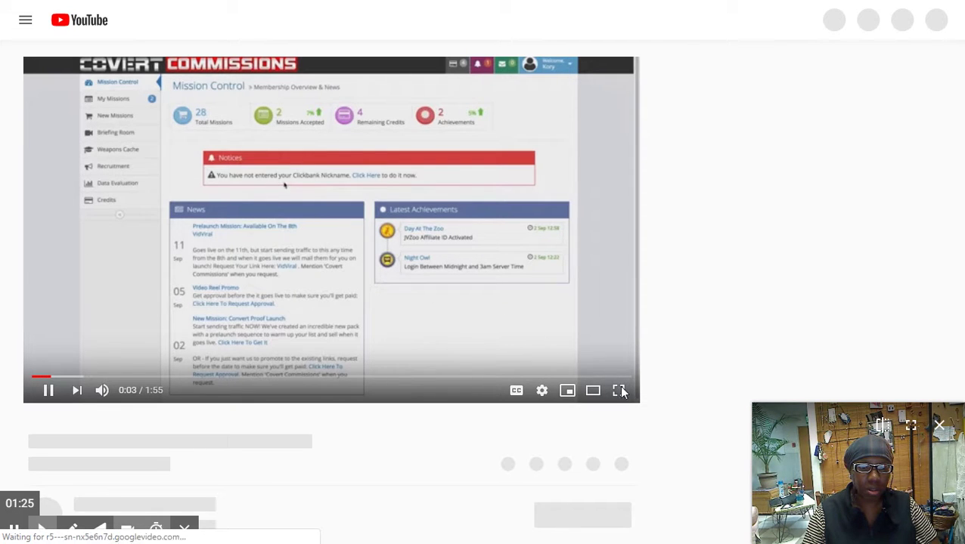
- Pause the Sign Up For Clickbank walkthrough, watch it full screen, then exit full screen
{"action": "left_click", "coordinate": [333, 280]}
{"action": "mouse_move", "coordinate": [939, 430]}
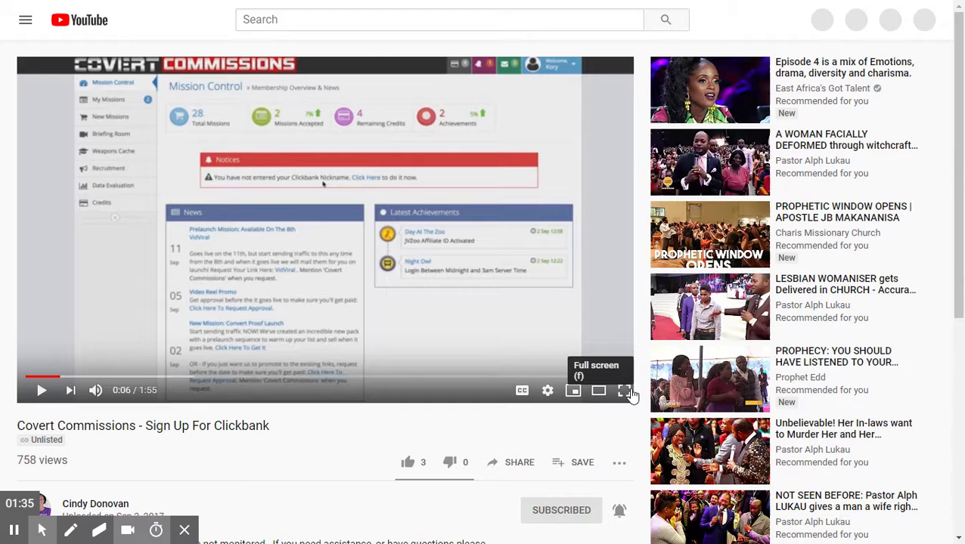
{"action": "left_click", "coordinate": [625, 391]}
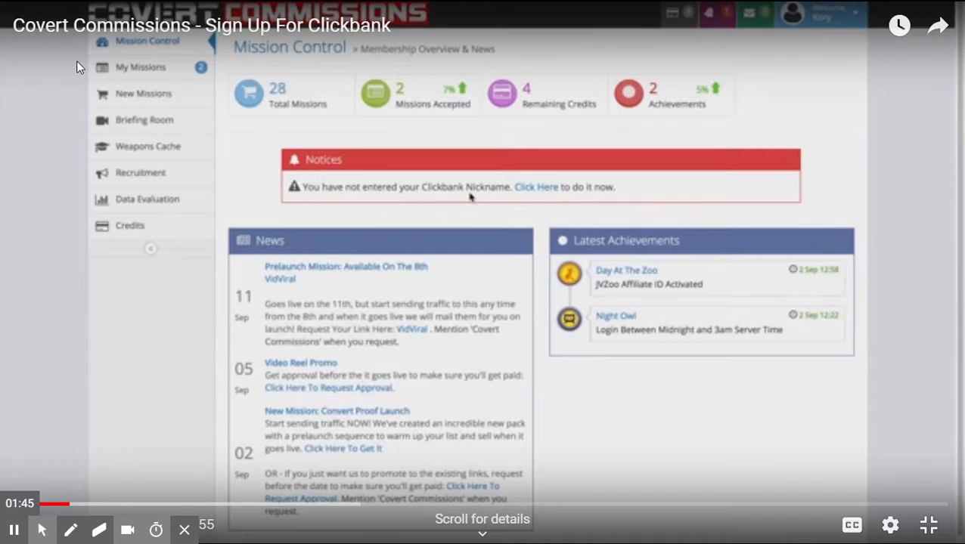
{"action": "key", "text": "Escape"}
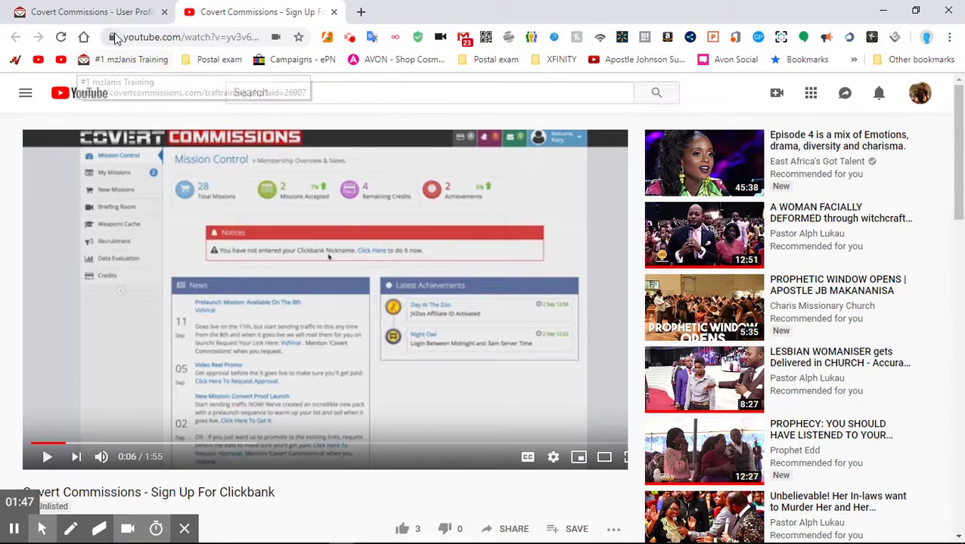
- Pull the ClickBank home page into its own maximized browser window
{"action": "left_click", "coordinate": [97, 13]}
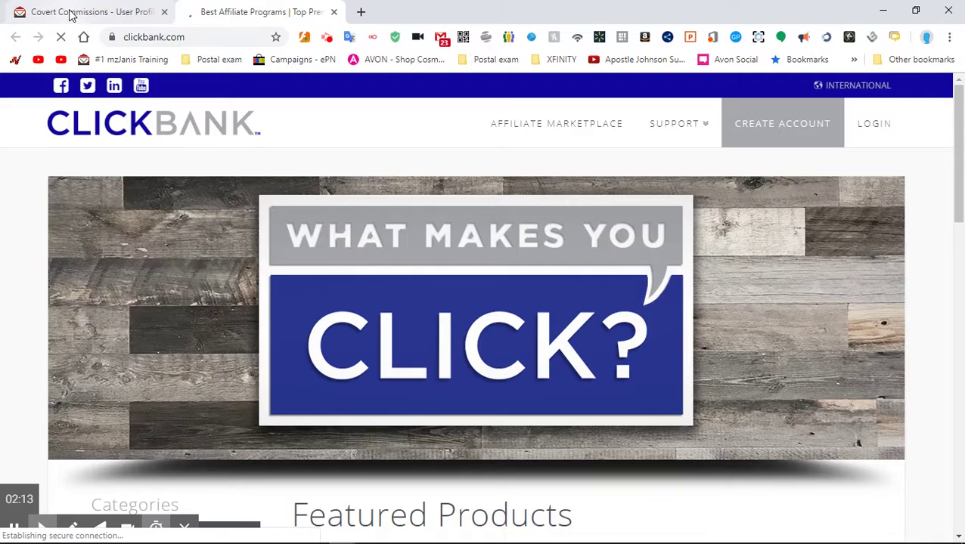
{"action": "left_click", "coordinate": [70, 14]}
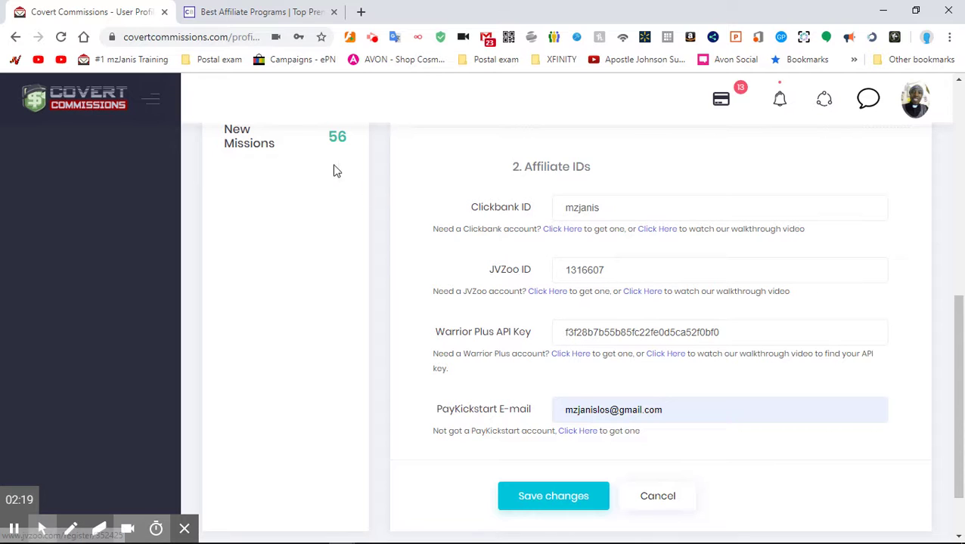
{"action": "left_click", "coordinate": [244, 15]}
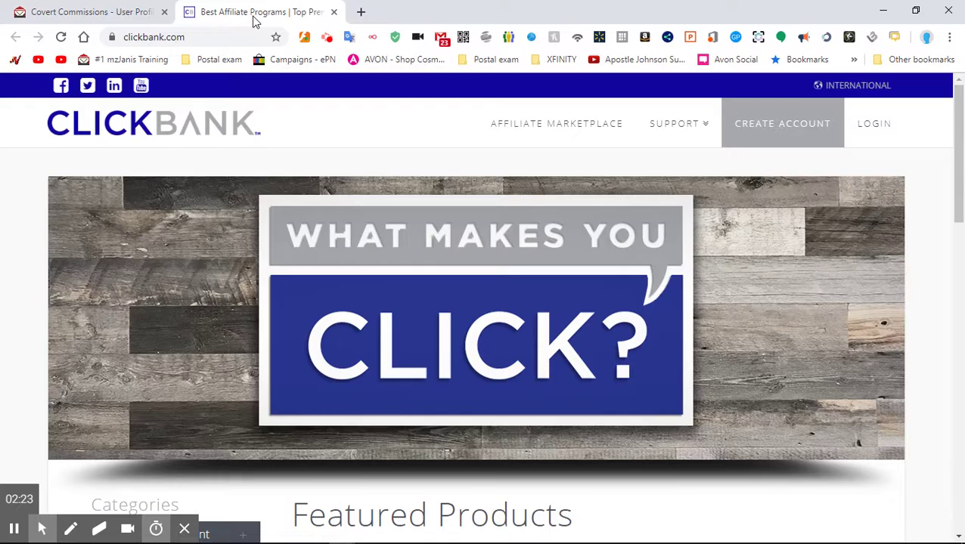
{"action": "left_click_drag", "start_coordinate": [259, 17], "coordinate": [626, 139]}
{"action": "double_click", "coordinate": [626, 139]}
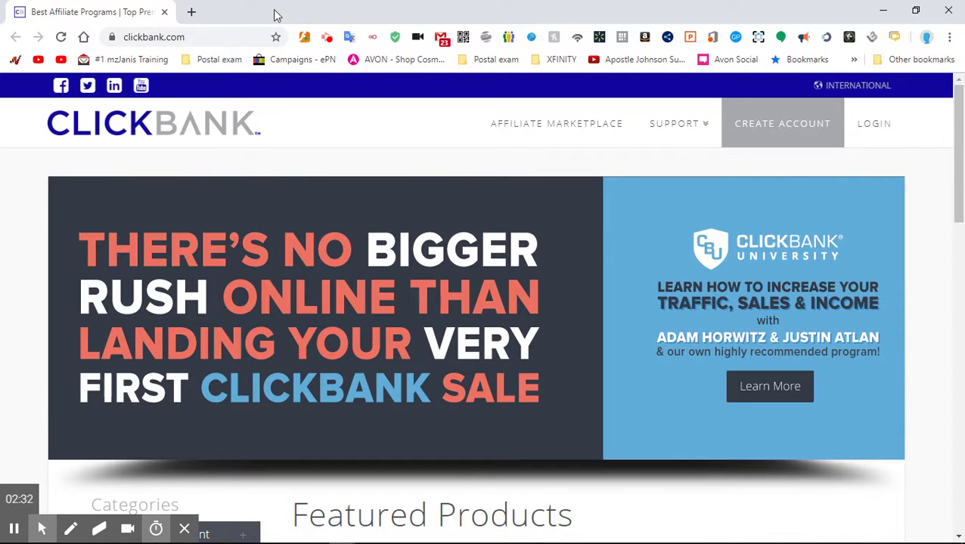
- Place ClickBank on the left and Covert Commissions on the right, scrolled to Affiliate IDs
{"action": "left_click", "coordinate": [916, 10]}
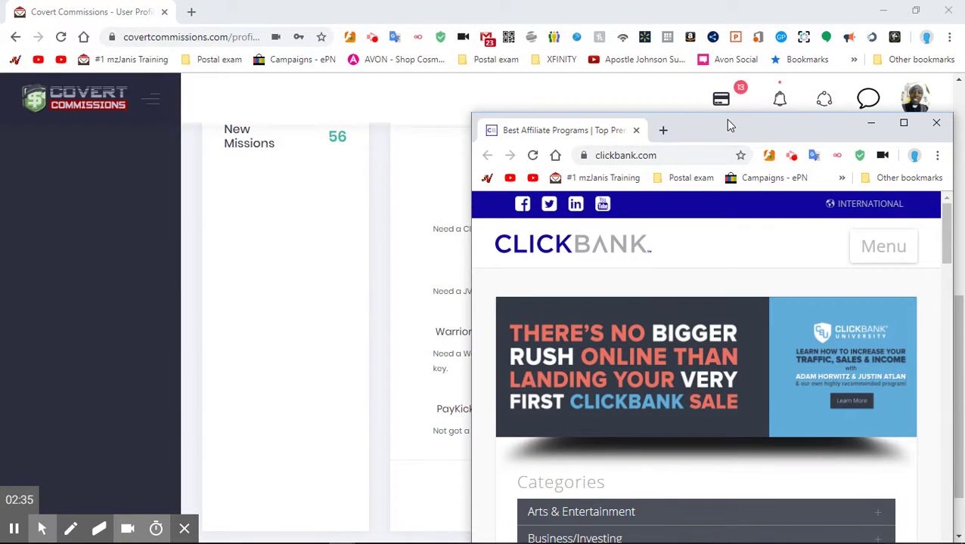
{"action": "left_click_drag", "start_coordinate": [725, 119], "coordinate": [257, 50]}
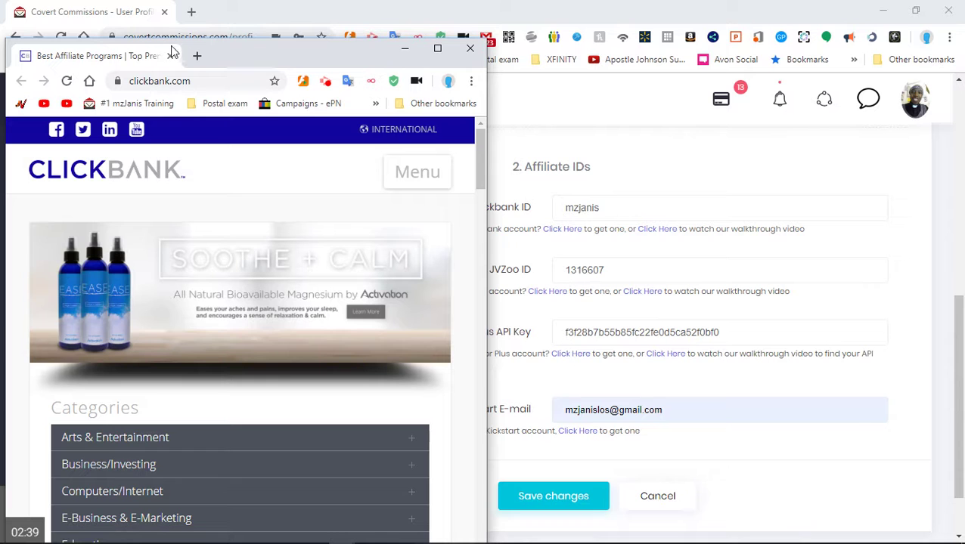
{"action": "left_click", "coordinate": [919, 14]}
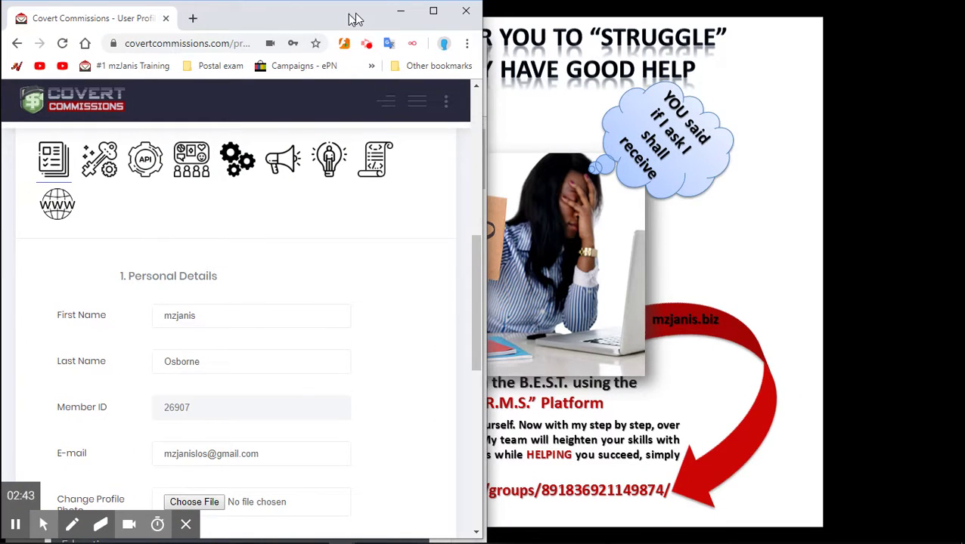
{"action": "left_click_drag", "start_coordinate": [356, 17], "coordinate": [846, 53]}
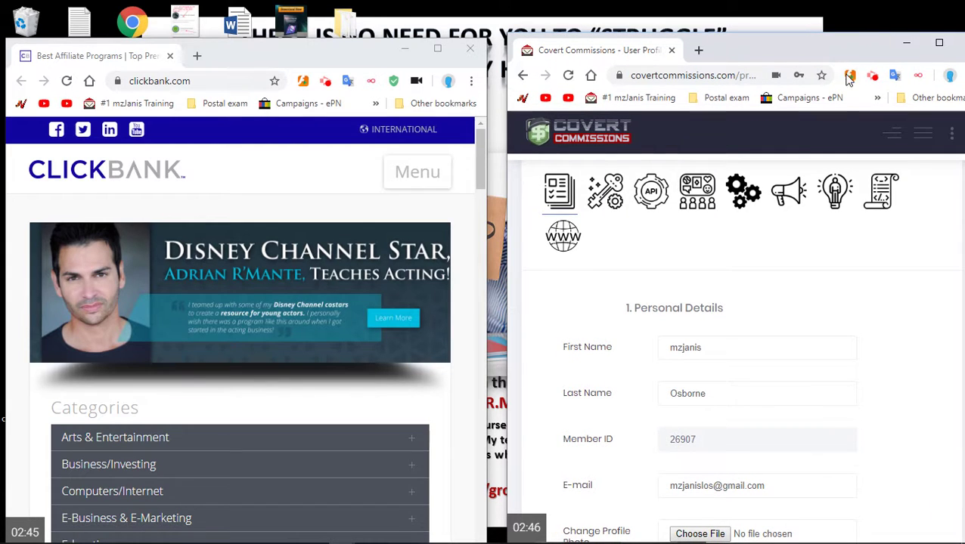
{"action": "mouse_move", "coordinate": [248, 267]}
{"action": "scroll", "coordinate": [678, 350], "scroll_direction": "down", "scroll_amount": 10}
{"action": "scroll", "coordinate": [680, 350], "scroll_direction": "up", "scroll_amount": 3}
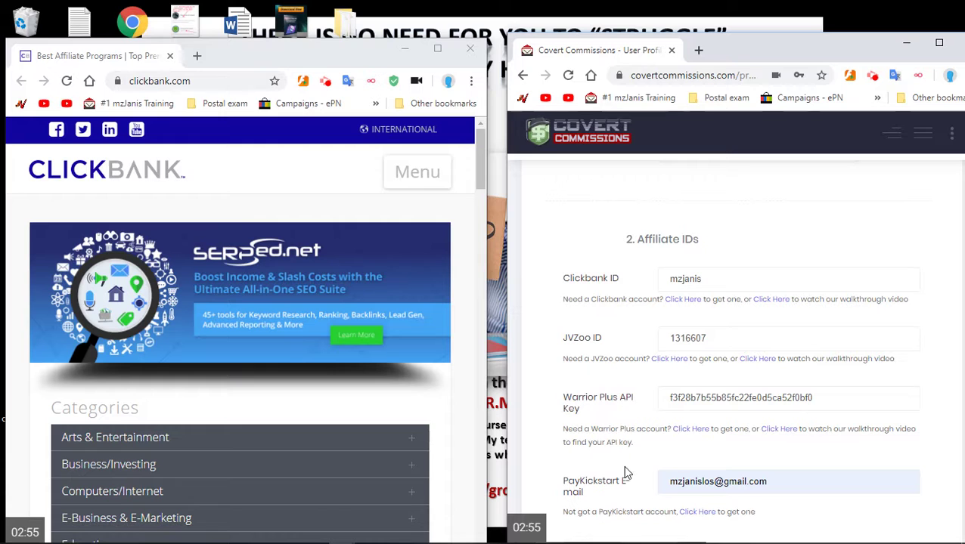
{"action": "scroll", "coordinate": [598, 475], "scroll_direction": "down", "scroll_amount": 1}
{"action": "scroll", "coordinate": [597, 475], "scroll_direction": "down", "scroll_amount": 1}
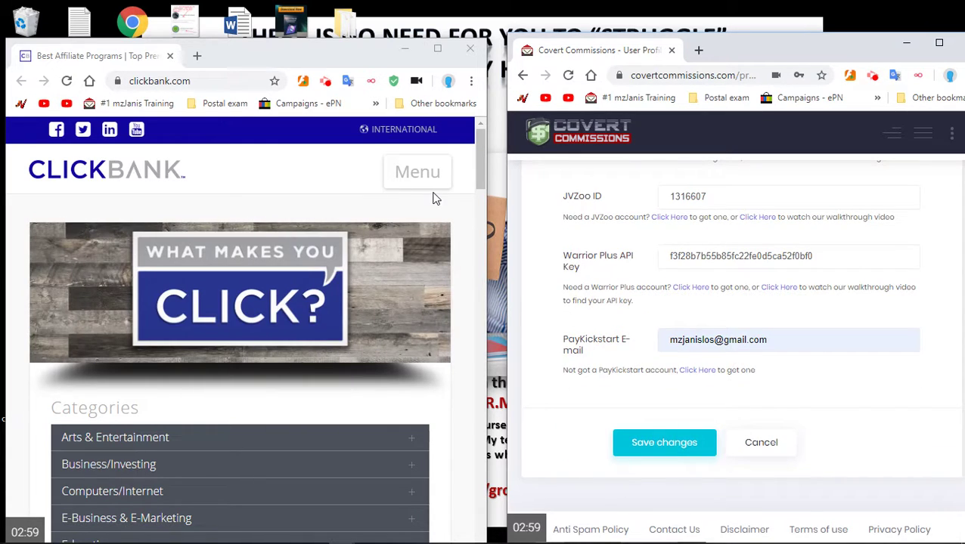
- Maximize the Covert Commissions window and return to the Mission Control dashboard
{"action": "double_click", "coordinate": [745, 55]}
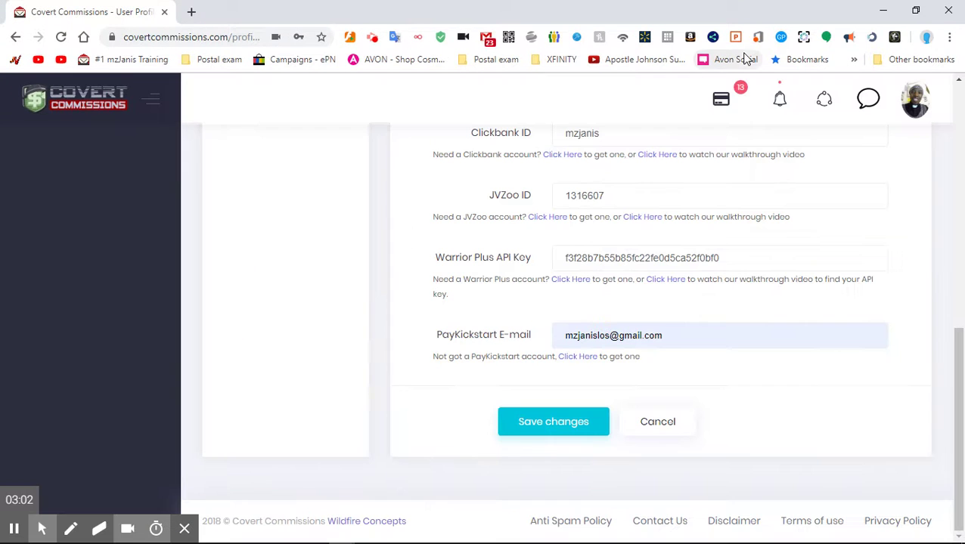
{"action": "left_click", "coordinate": [903, 112]}
{"action": "left_click", "coordinate": [65, 161]}
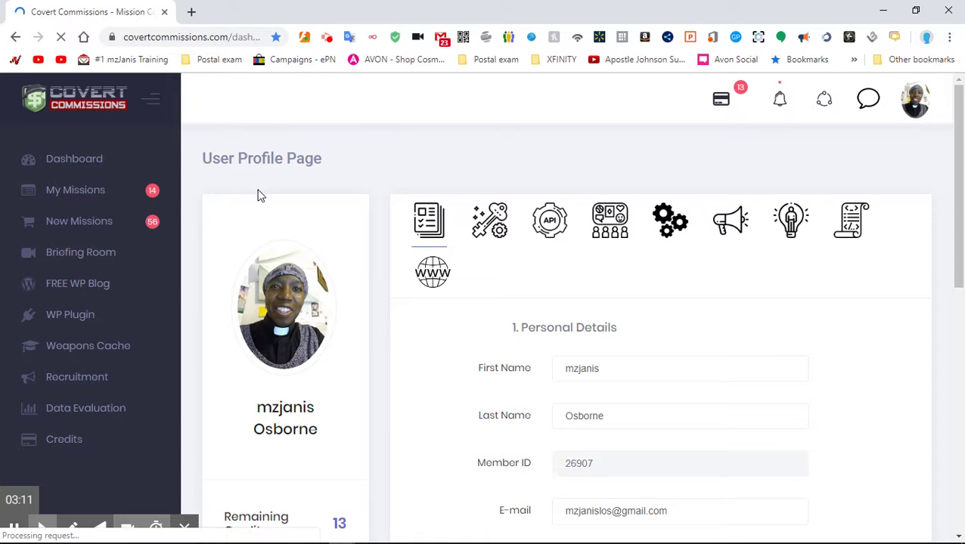
- Scroll through the August 2019 promotions calendar and back up to the Upcoming Promotions header
{"action": "scroll", "coordinate": [257, 193], "scroll_direction": "down", "scroll_amount": 3}
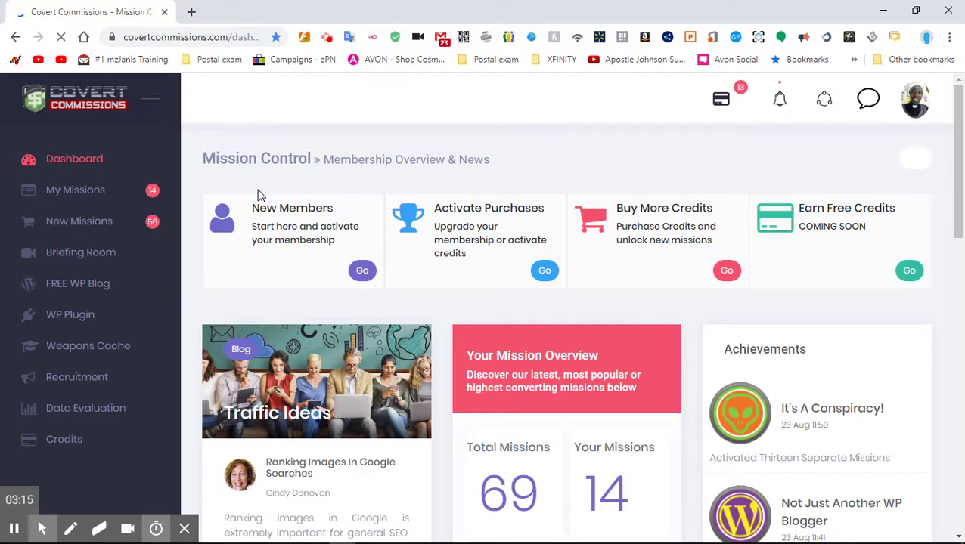
{"action": "scroll", "coordinate": [259, 195], "scroll_direction": "down", "scroll_amount": 2}
{"action": "scroll", "coordinate": [259, 200], "scroll_direction": "down", "scroll_amount": 1}
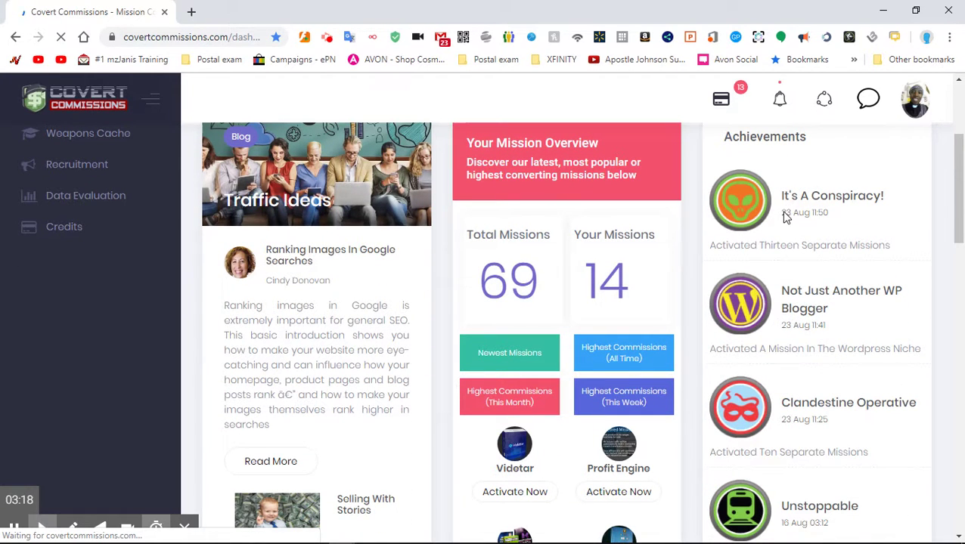
{"action": "mouse_move", "coordinate": [805, 231]}
{"action": "scroll", "coordinate": [782, 242], "scroll_direction": "down", "scroll_amount": 7}
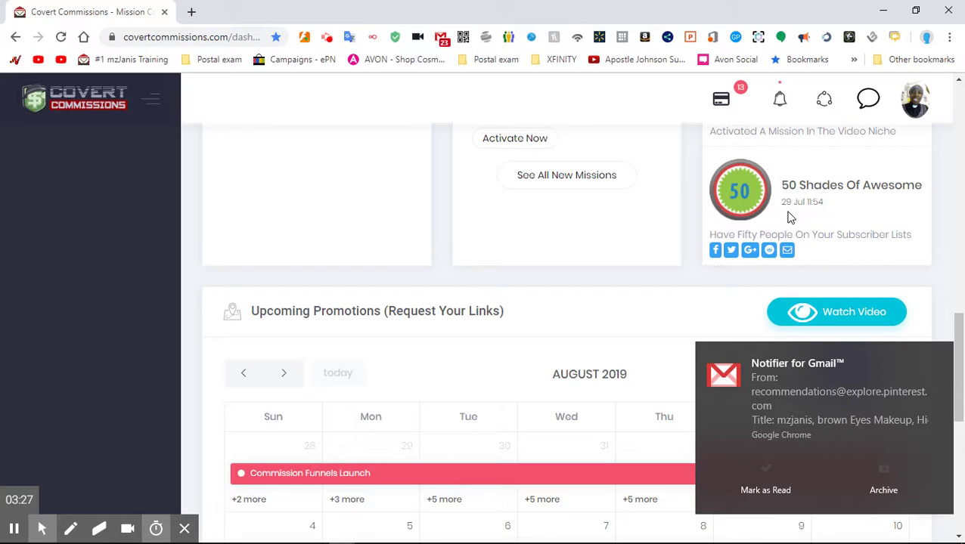
{"action": "scroll", "coordinate": [790, 218], "scroll_direction": "up", "scroll_amount": 1}
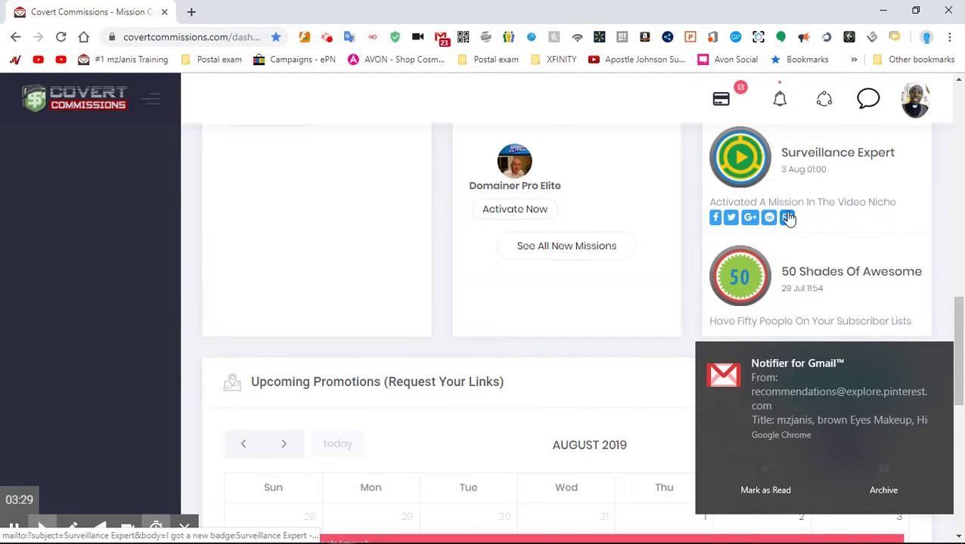
{"action": "scroll", "coordinate": [788, 218], "scroll_direction": "up", "scroll_amount": 1}
{"action": "scroll", "coordinate": [787, 213], "scroll_direction": "up", "scroll_amount": 2}
{"action": "scroll", "coordinate": [784, 208], "scroll_direction": "down", "scroll_amount": 4}
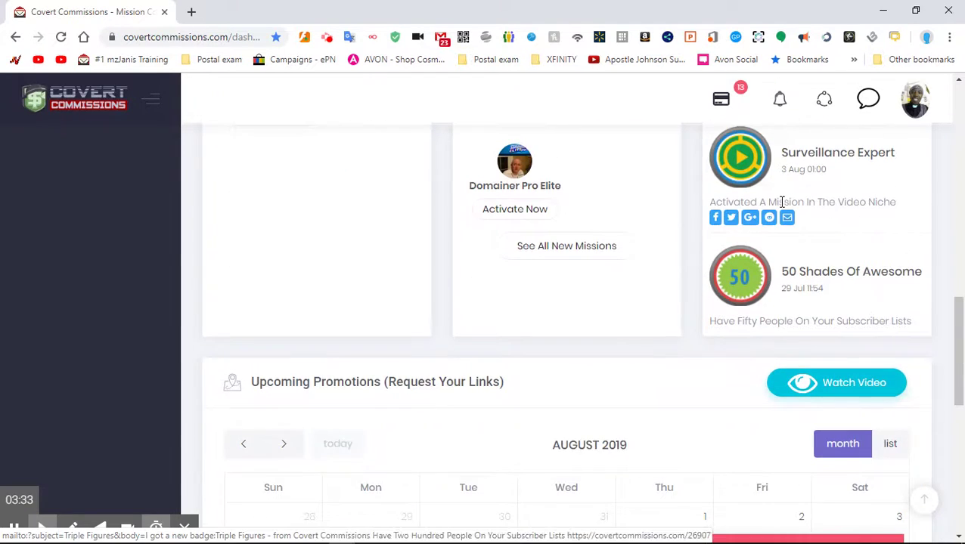
{"action": "scroll", "coordinate": [784, 209], "scroll_direction": "down", "scroll_amount": 4}
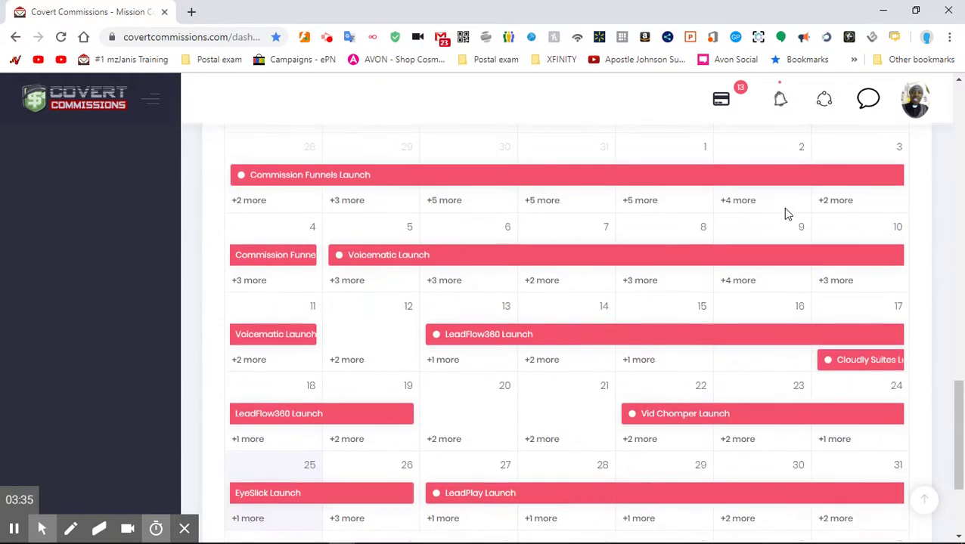
{"action": "scroll", "coordinate": [784, 210], "scroll_direction": "up", "scroll_amount": 5}
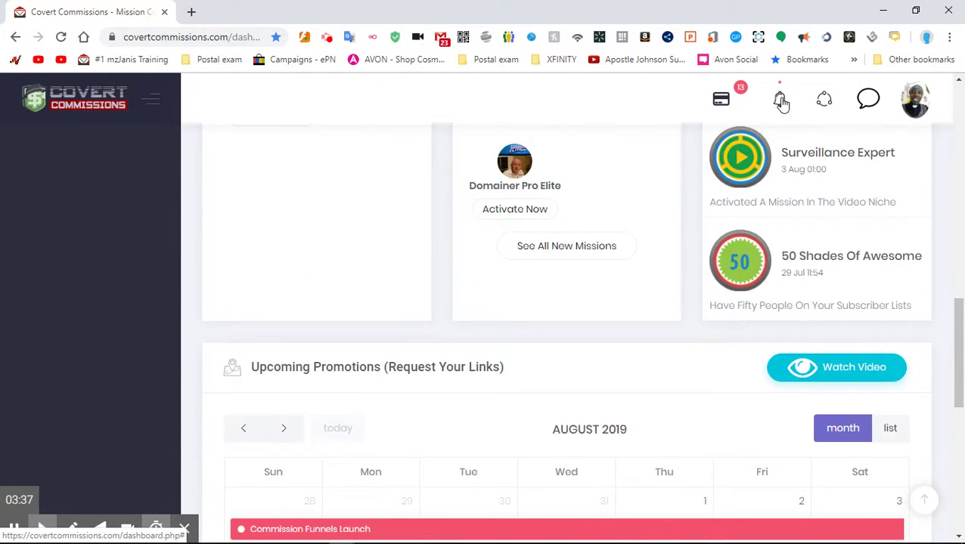
- Show the notifications' Achievements tab and scroll through badges like Clickbank'ified and Day At The Zoo
{"action": "left_click", "coordinate": [780, 100]}
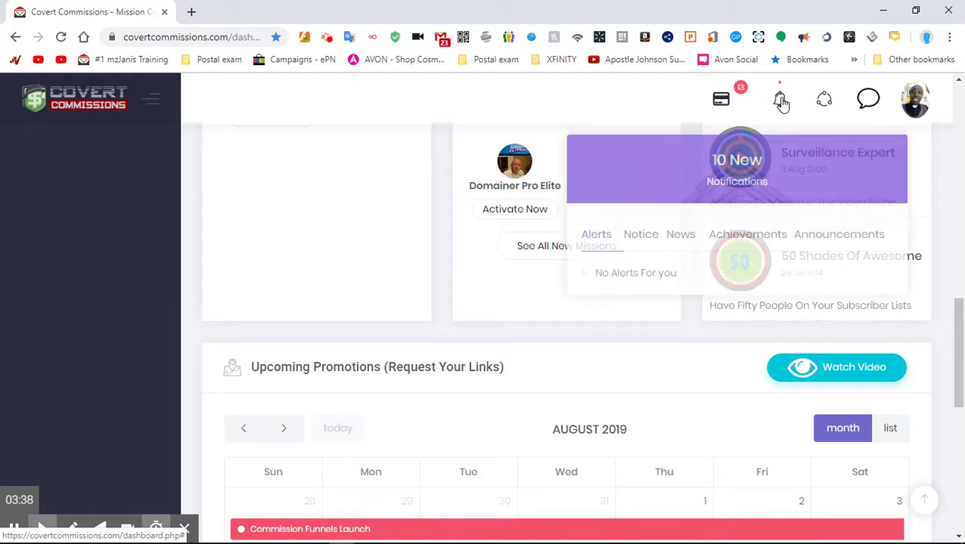
{"action": "left_click", "coordinate": [758, 242]}
{"action": "scroll", "coordinate": [700, 318], "scroll_direction": "down", "scroll_amount": 10}
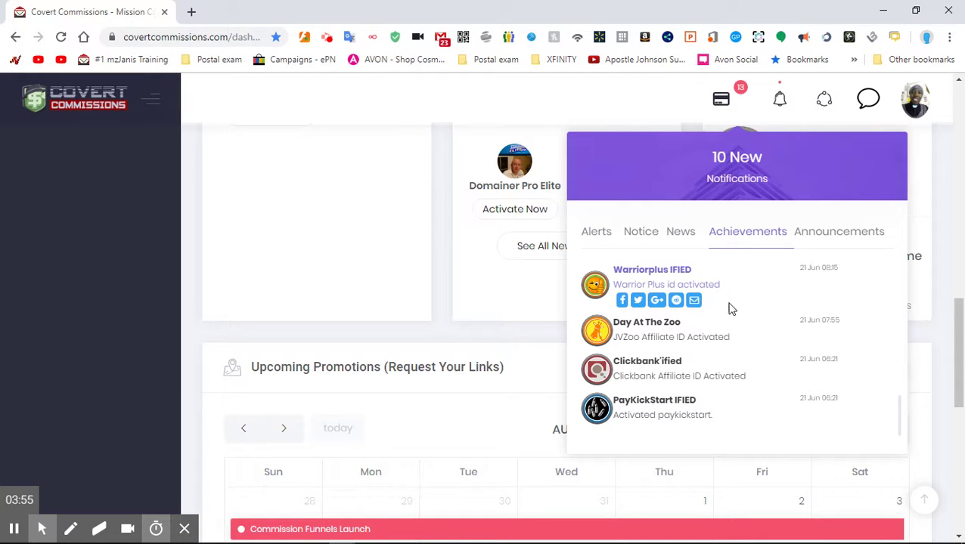
{"action": "scroll", "coordinate": [729, 308], "scroll_direction": "up", "scroll_amount": 1}
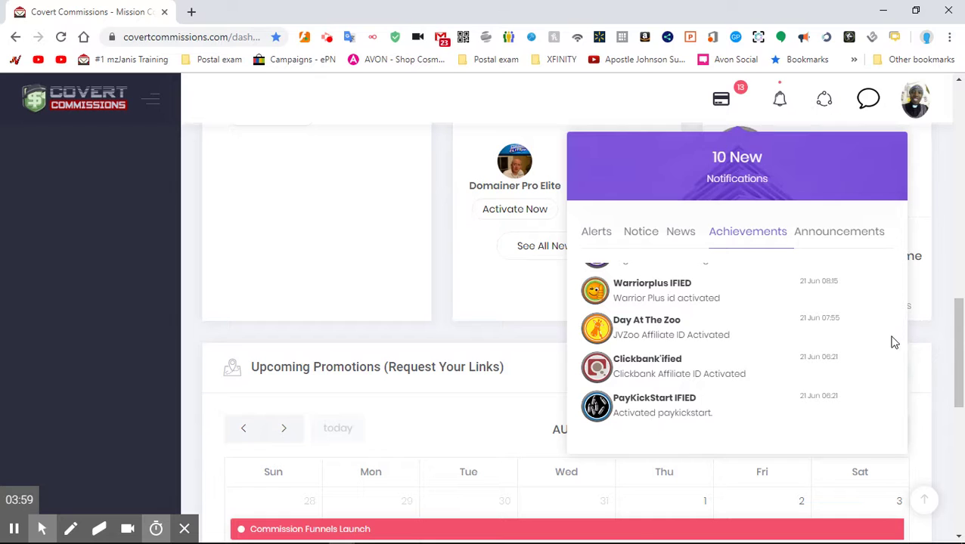
{"action": "scroll", "coordinate": [357, 230], "scroll_direction": "down", "scroll_amount": 3}
{"action": "scroll", "coordinate": [358, 227], "scroll_direction": "down", "scroll_amount": 1}
{"action": "scroll", "coordinate": [358, 227], "scroll_direction": "up", "scroll_amount": 2}
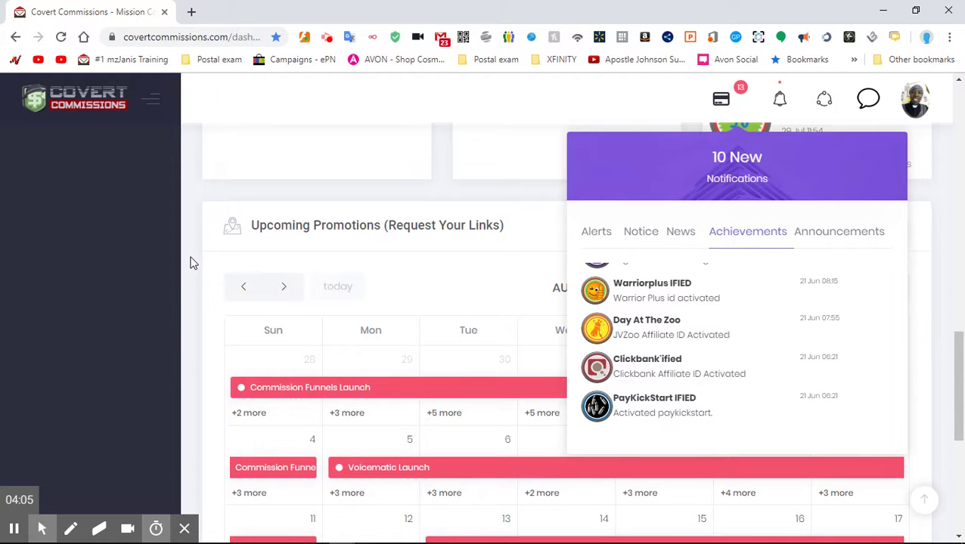
{"action": "scroll", "coordinate": [193, 263], "scroll_direction": "up", "scroll_amount": 4}
{"action": "scroll", "coordinate": [151, 258], "scroll_direction": "up", "scroll_amount": 3}
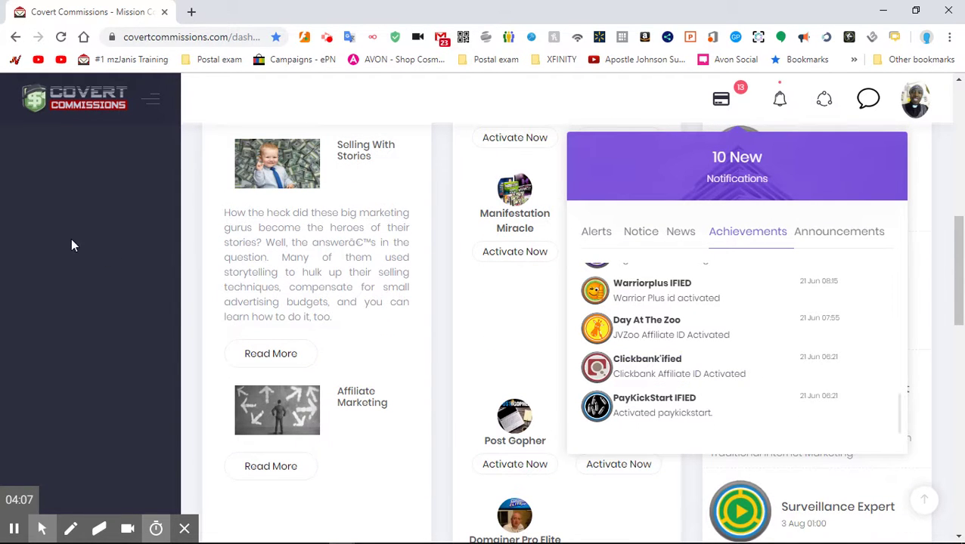
- Dismiss the notifications panel, scroll back to the top, and go to the Recruitment page
{"action": "left_click", "coordinate": [81, 264]}
{"action": "scroll", "coordinate": [81, 264], "scroll_direction": "up", "scroll_amount": 7}
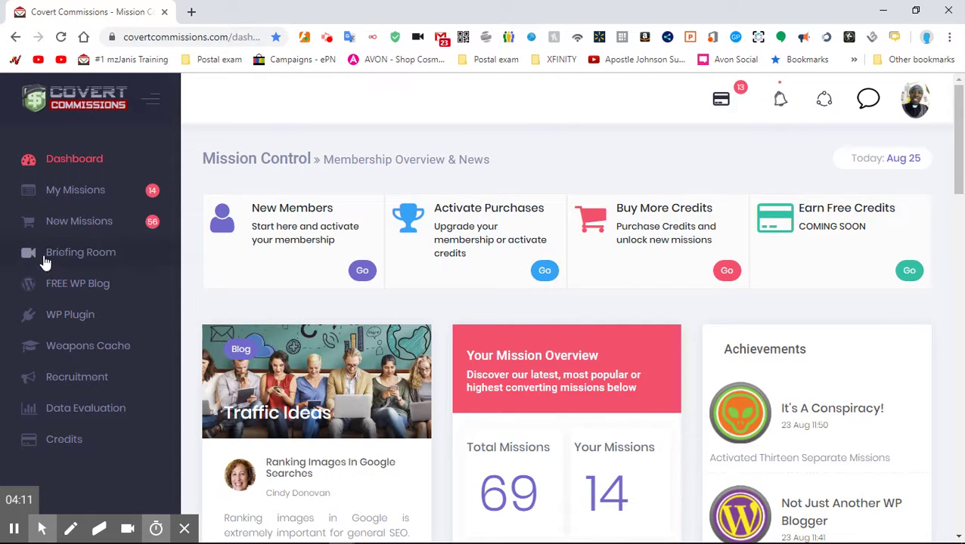
{"action": "left_click", "coordinate": [85, 381]}
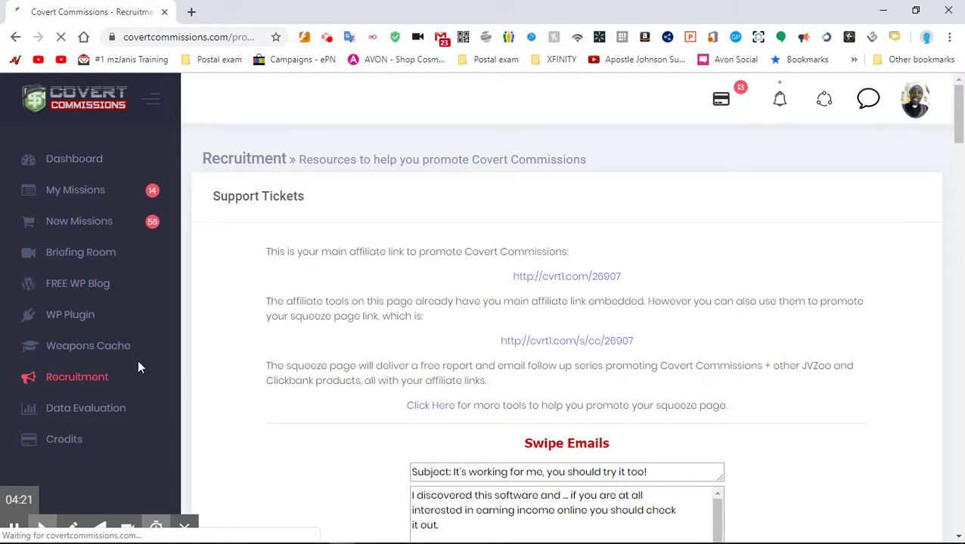
{"action": "left_click", "coordinate": [640, 342]}
{"action": "left_click_drag", "start_coordinate": [639, 341], "coordinate": [493, 340]}
{"action": "left_click", "coordinate": [667, 340]}
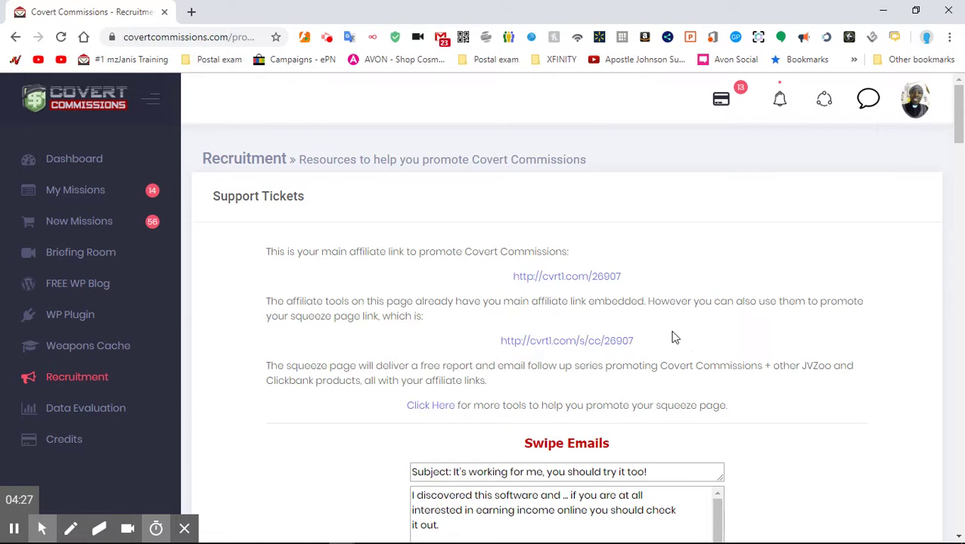
{"action": "left_click_drag", "start_coordinate": [644, 347], "coordinate": [499, 351]}
{"action": "key", "text": "ctrl+c"}
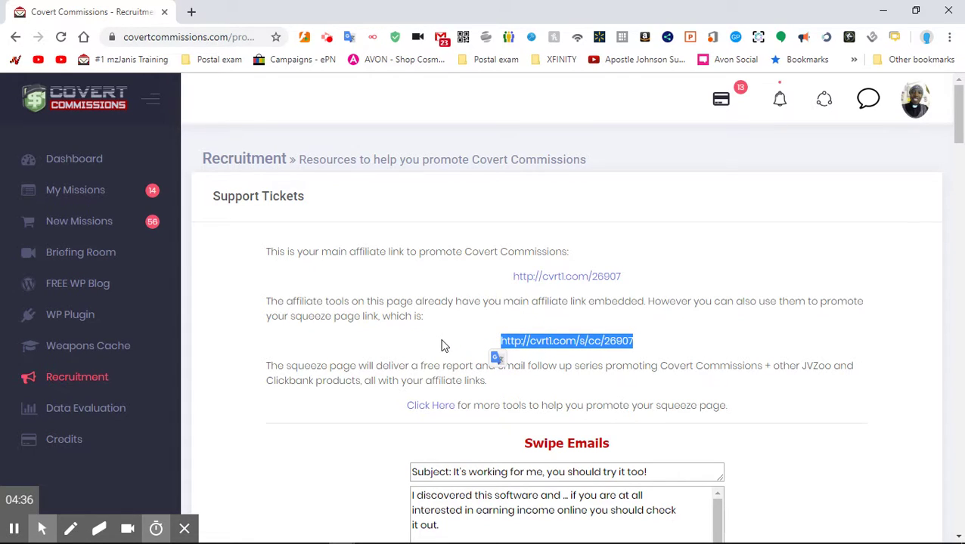
{"action": "right_click", "coordinate": [573, 342]}
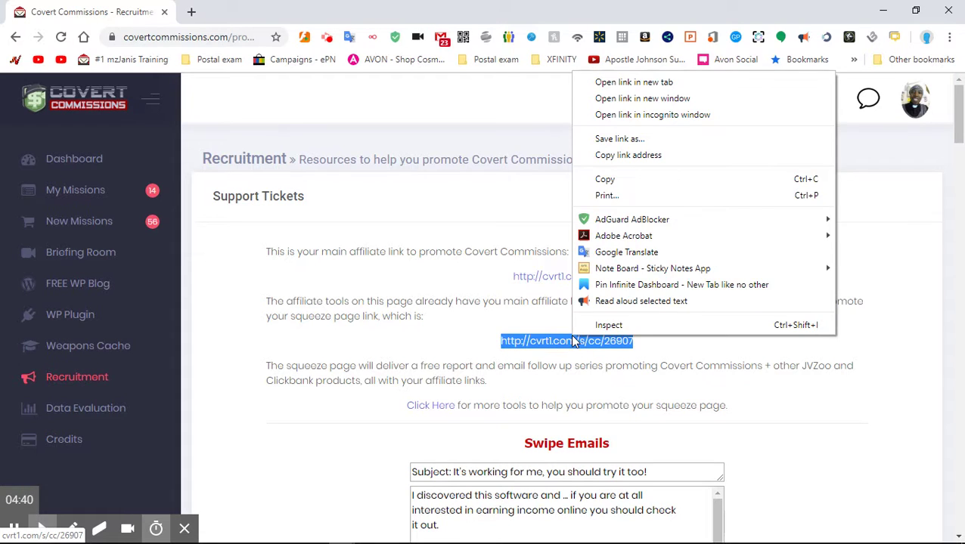
{"action": "left_click", "coordinate": [627, 182]}
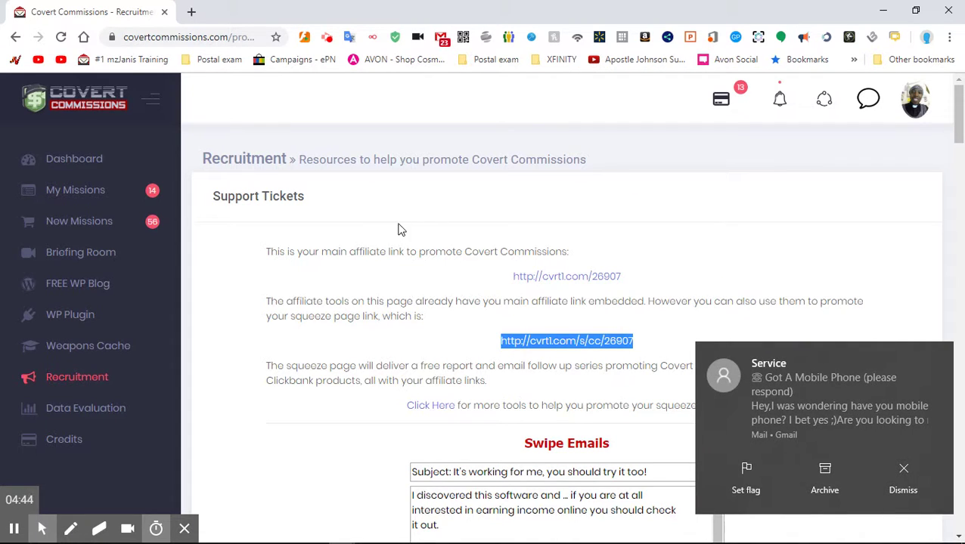
- Paste the squeeze-page link into the address bar and load it
{"action": "left_click", "coordinate": [193, 43]}
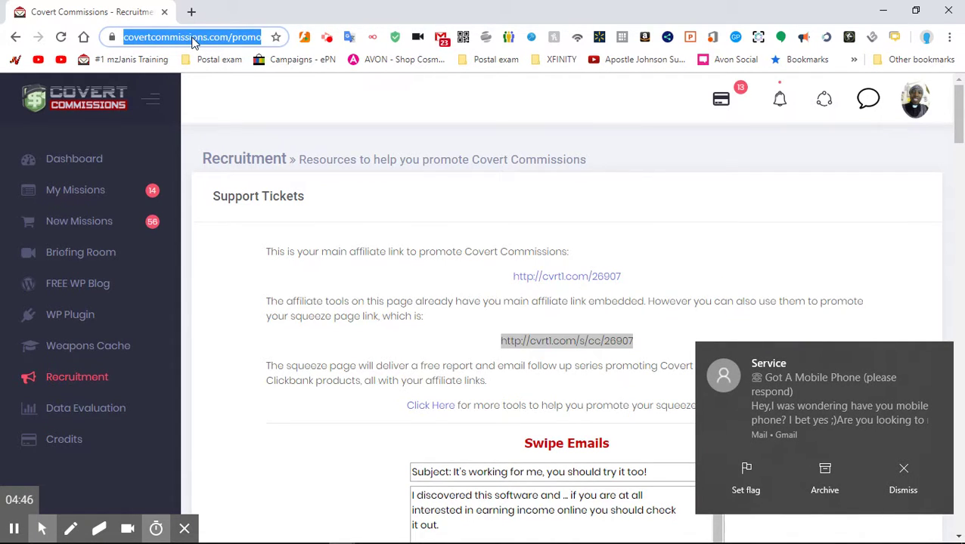
{"action": "right_click", "coordinate": [194, 43]}
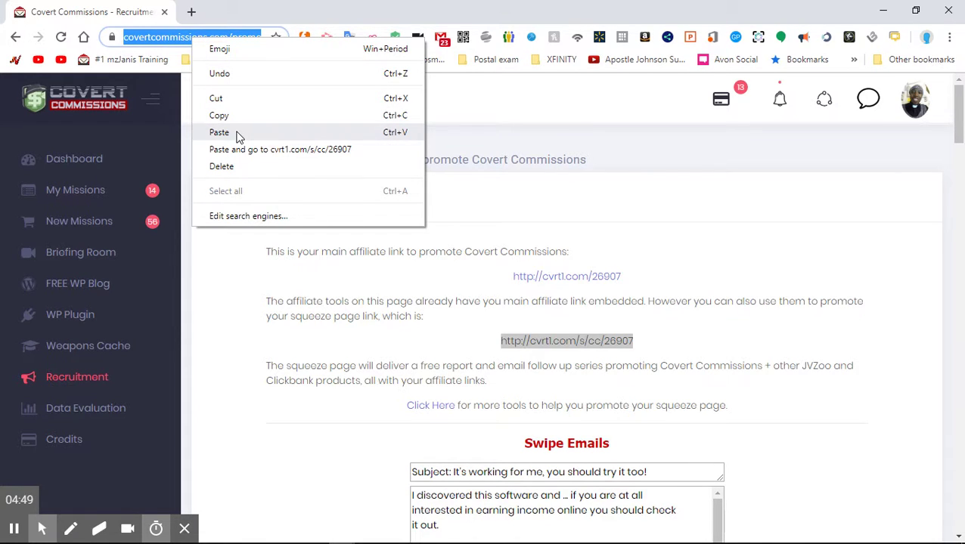
{"action": "left_click", "coordinate": [219, 134]}
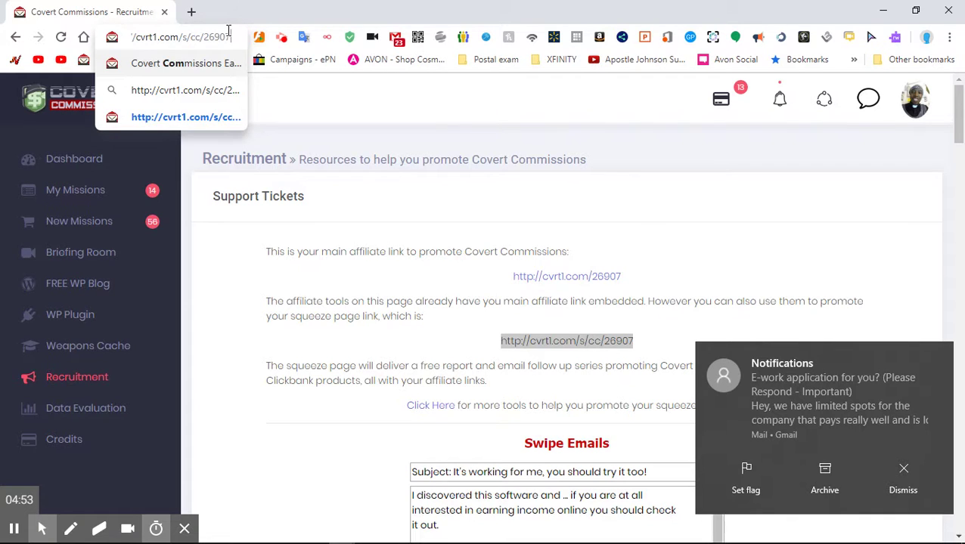
{"action": "key", "text": "Return"}
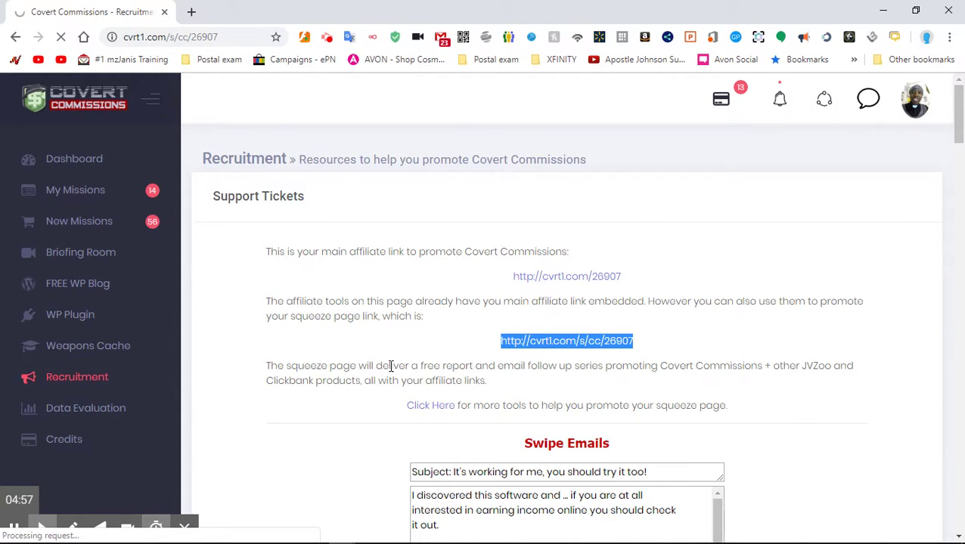
{"action": "scroll", "coordinate": [391, 374], "scroll_direction": "down", "scroll_amount": 4}
{"action": "scroll", "coordinate": [392, 374], "scroll_direction": "down", "scroll_amount": 3}
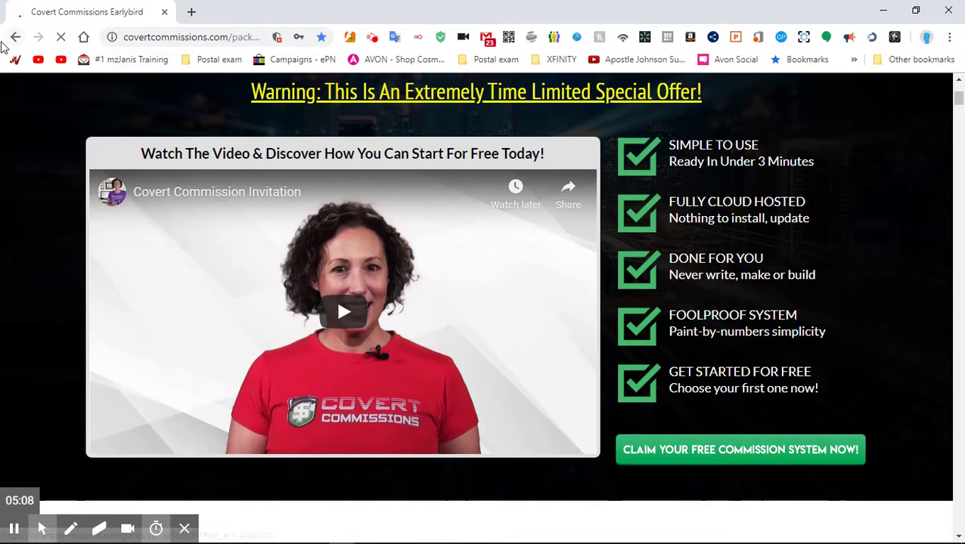
{"action": "left_click", "coordinate": [14, 38]}
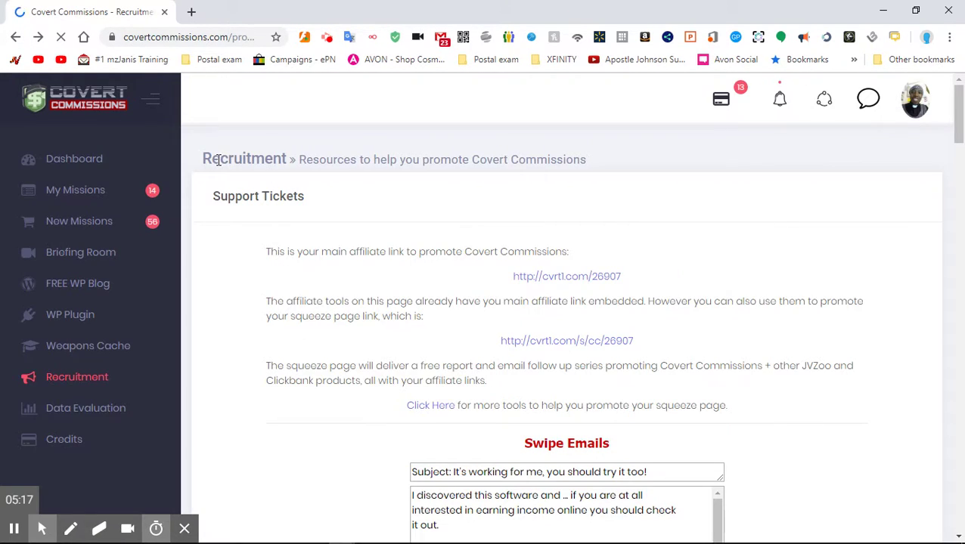
- Go to My Missions and reveal the Get Approval links on the Covert Commissions card
{"action": "left_click", "coordinate": [58, 190]}
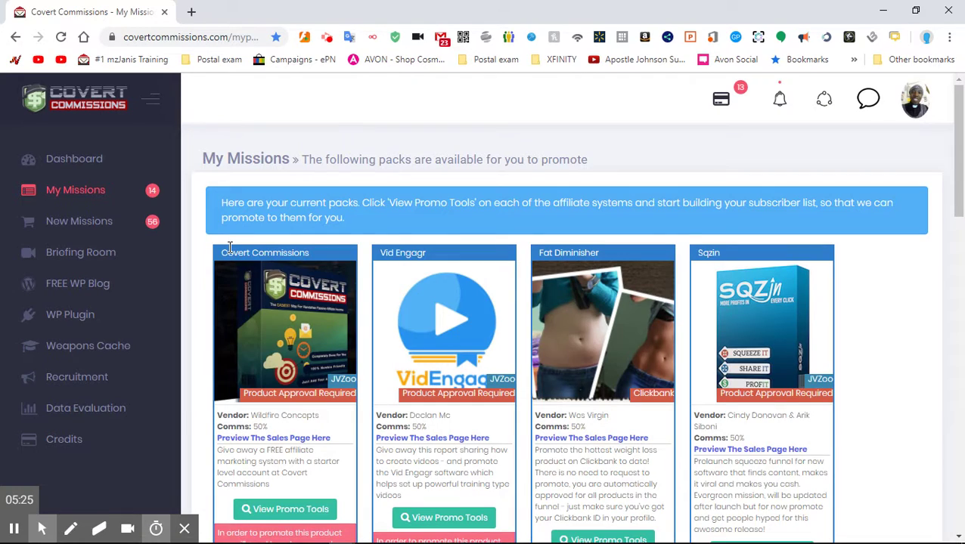
{"action": "scroll", "coordinate": [228, 247], "scroll_direction": "down", "scroll_amount": 3}
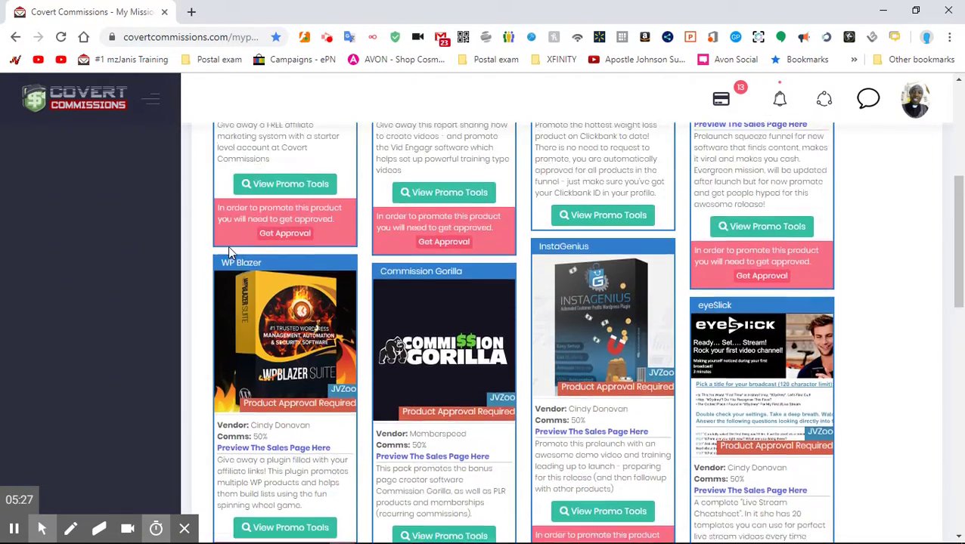
{"action": "scroll", "coordinate": [229, 247], "scroll_direction": "up", "scroll_amount": 2}
{"action": "scroll", "coordinate": [237, 255], "scroll_direction": "down", "scroll_amount": 1}
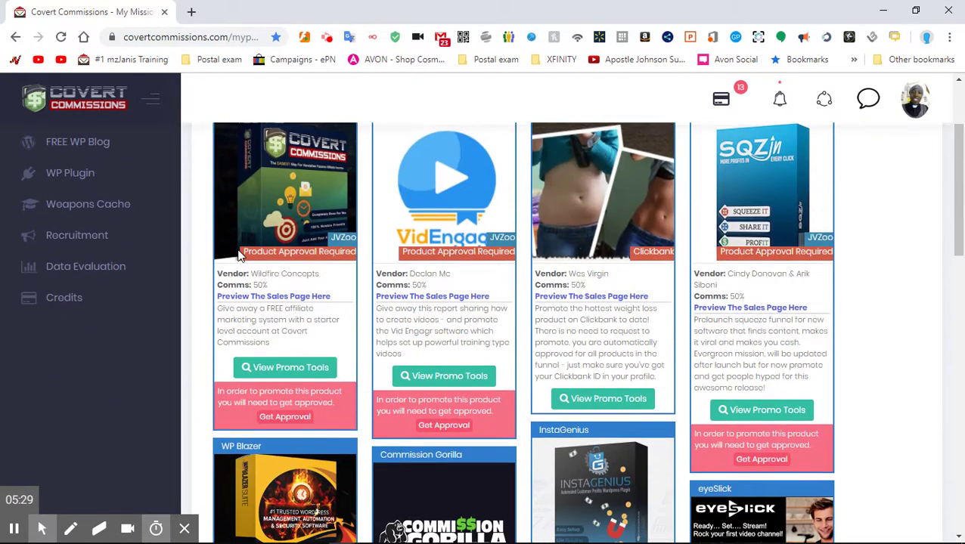
{"action": "left_click", "coordinate": [284, 418]}
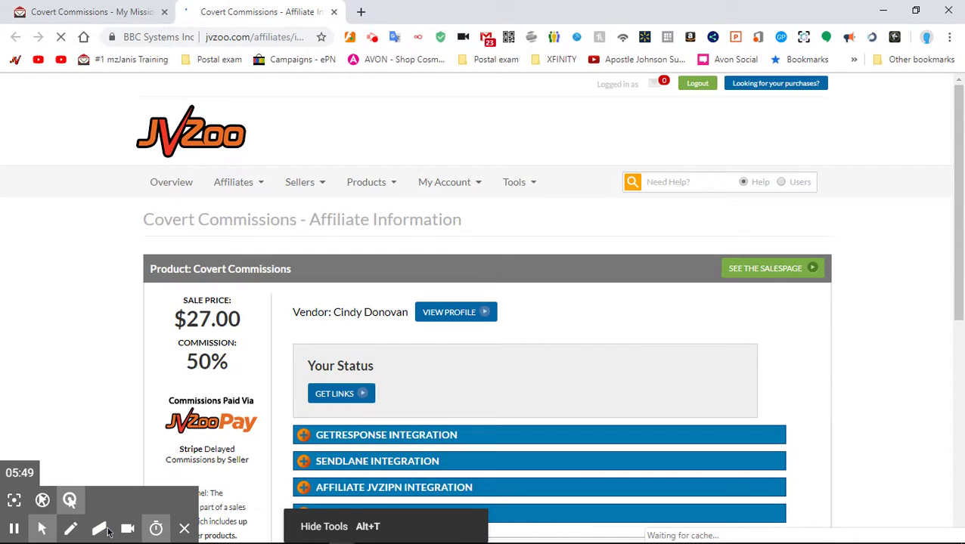
- Look up the Covert Commissions affiliate link in JVZoo, select the whole link, then close the popup
{"action": "left_click", "coordinate": [127, 531]}
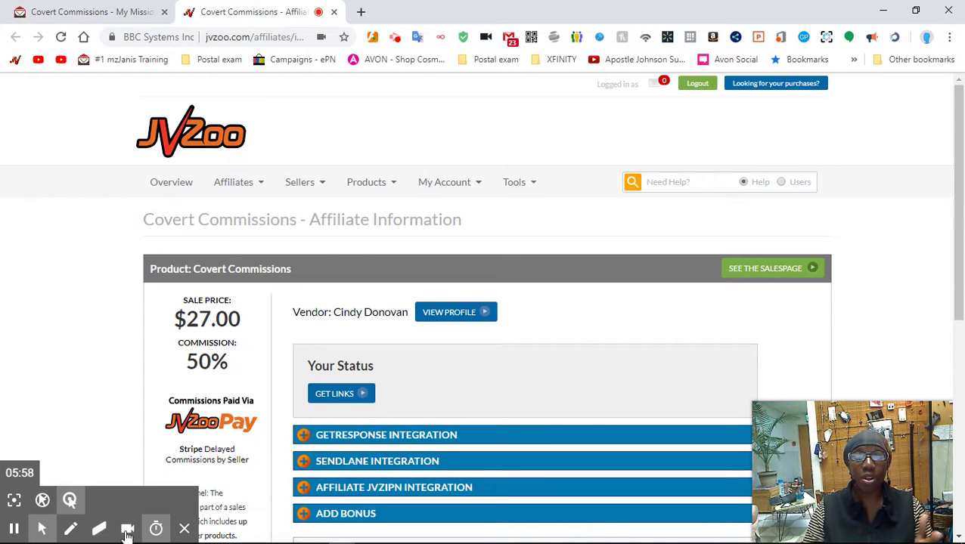
{"action": "left_click", "coordinate": [327, 404]}
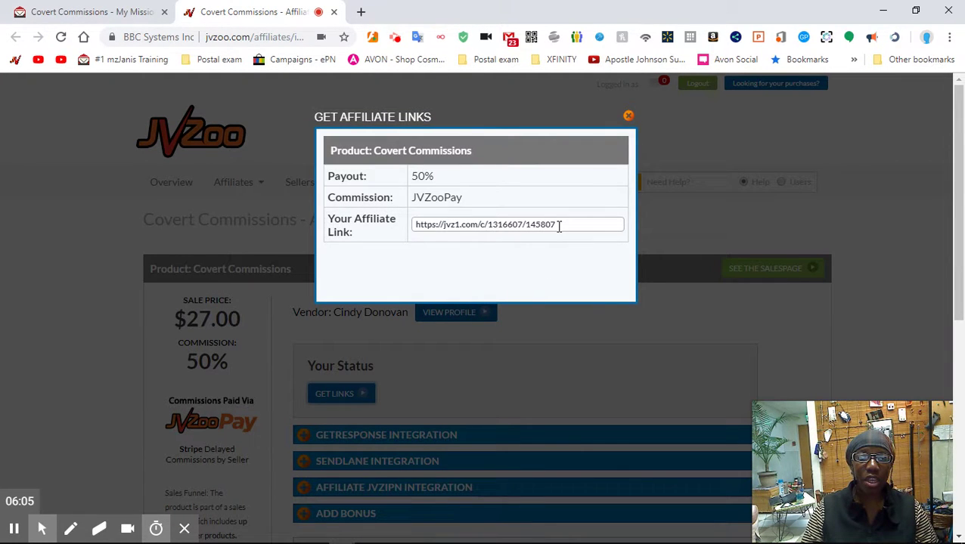
{"action": "left_click_drag", "start_coordinate": [559, 226], "coordinate": [411, 231]}
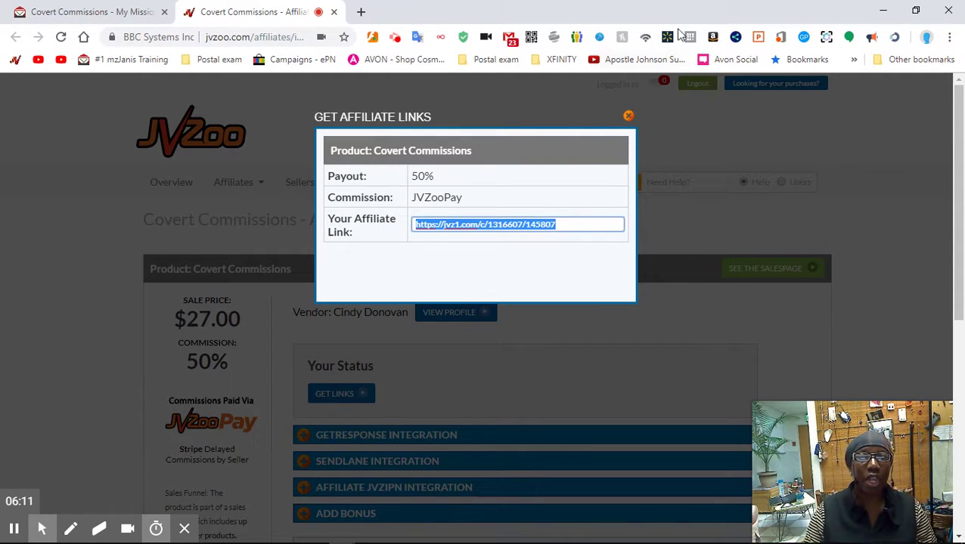
{"action": "left_click", "coordinate": [628, 119]}
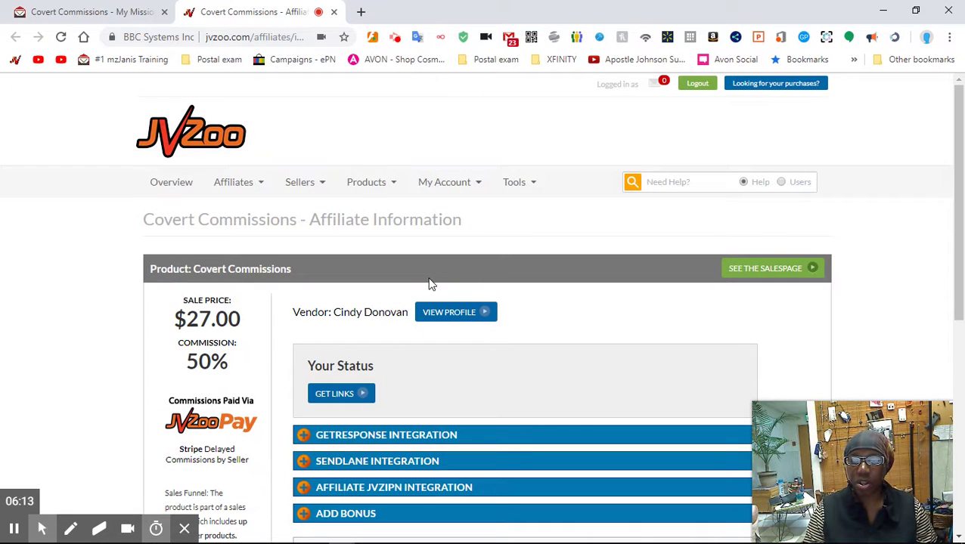
{"action": "scroll", "coordinate": [255, 353], "scroll_direction": "down", "scroll_amount": 5}
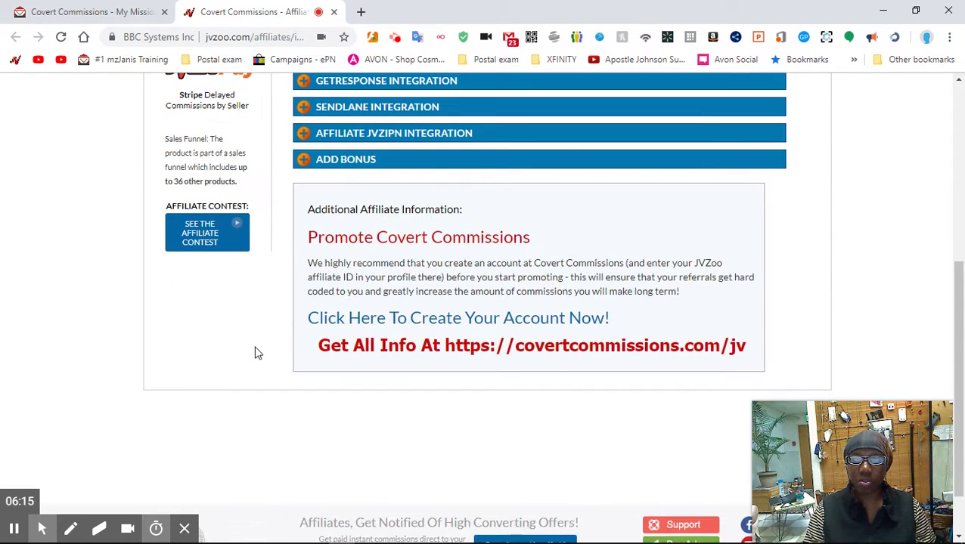
{"action": "scroll", "coordinate": [254, 348], "scroll_direction": "up", "scroll_amount": 2}
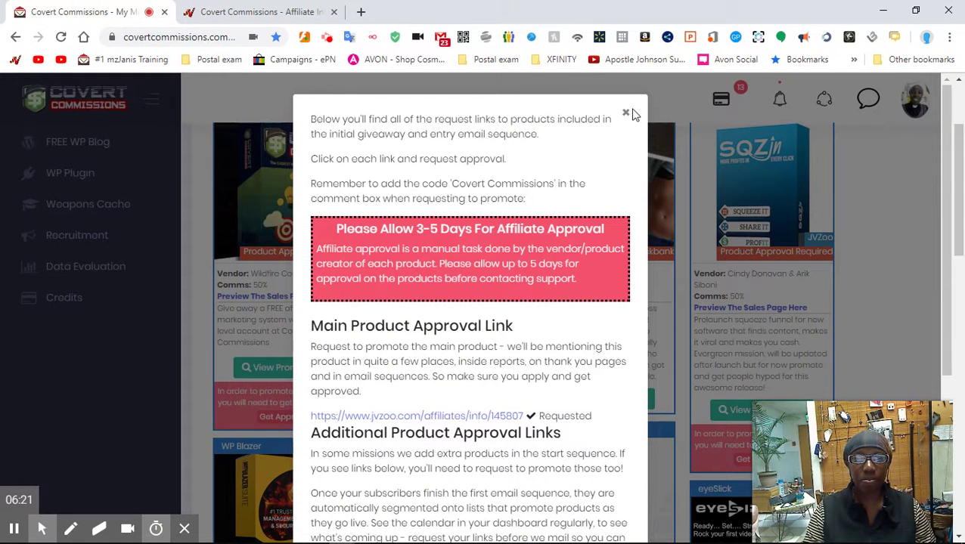
- Close the approval-links pop-up and scroll through the My Missions pack list
{"action": "left_click", "coordinate": [625, 114]}
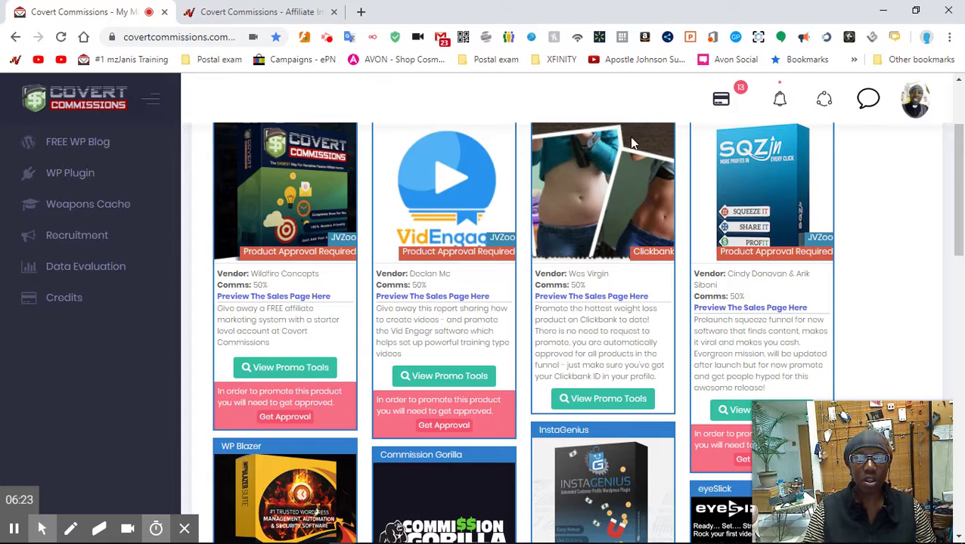
{"action": "scroll", "coordinate": [605, 166], "scroll_direction": "down", "scroll_amount": 3}
{"action": "scroll", "coordinate": [495, 187], "scroll_direction": "up", "scroll_amount": 5}
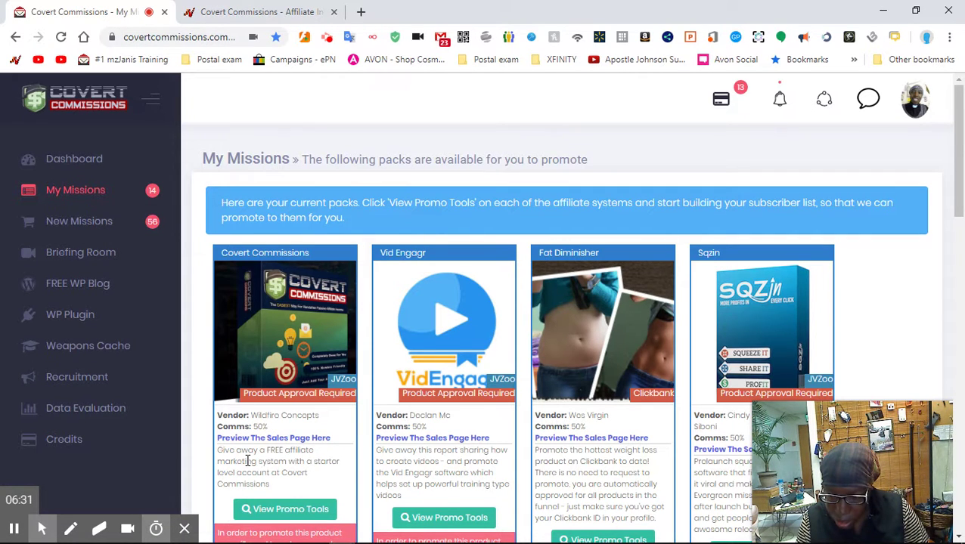
{"action": "scroll", "coordinate": [248, 460], "scroll_direction": "down", "scroll_amount": 1}
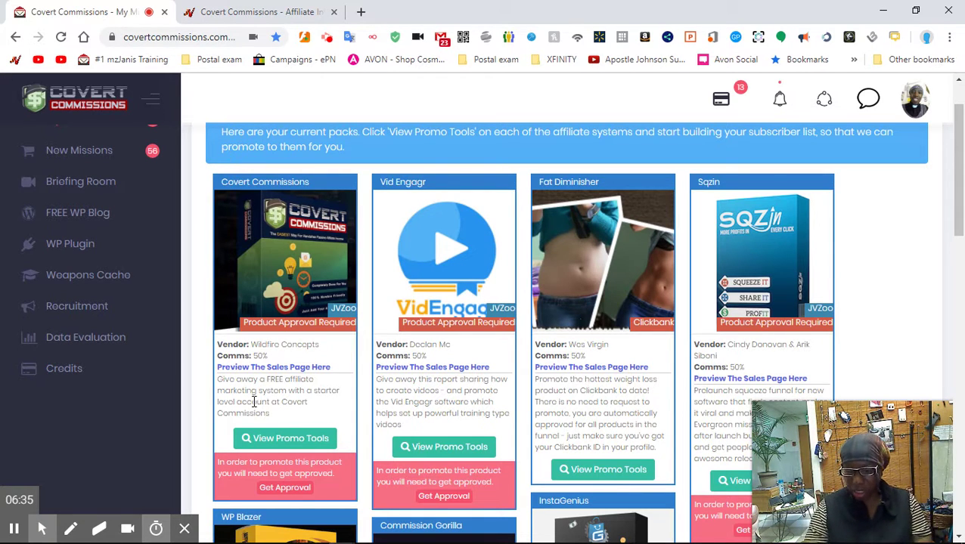
- Open the Covert Commissions pack's promo tools and review its emails, tweets and PPC ad copy
{"action": "left_click", "coordinate": [294, 445]}
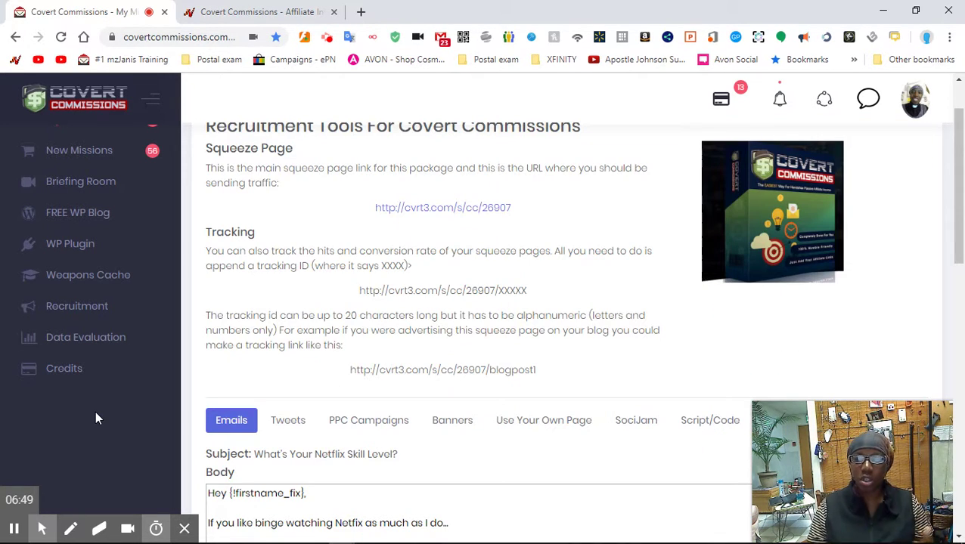
{"action": "scroll", "coordinate": [231, 246], "scroll_direction": "down", "scroll_amount": 3}
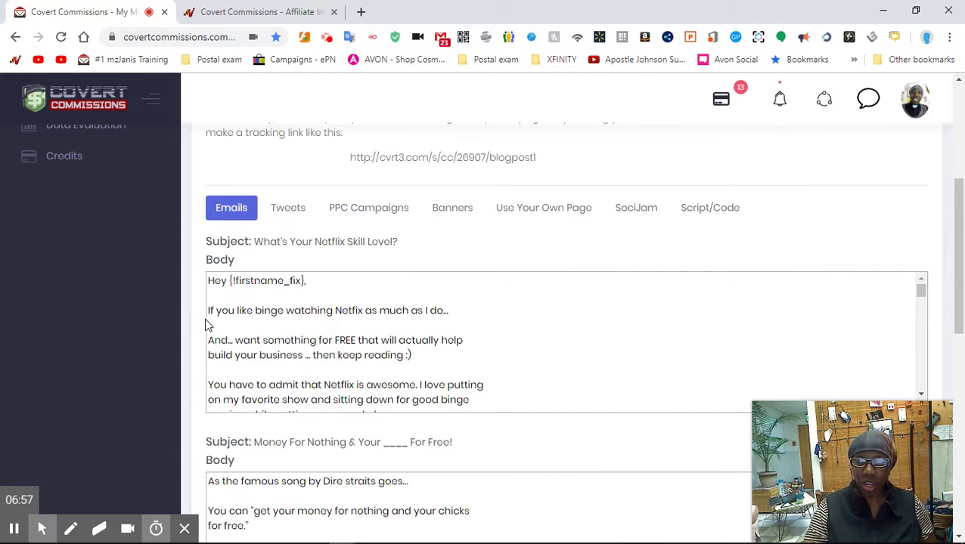
{"action": "left_click", "coordinate": [291, 212]}
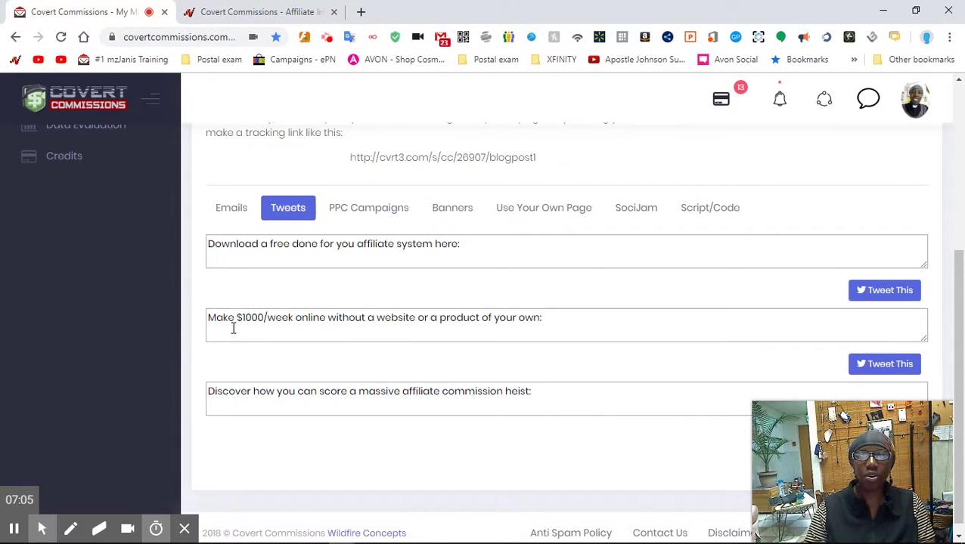
{"action": "left_click", "coordinate": [370, 213]}
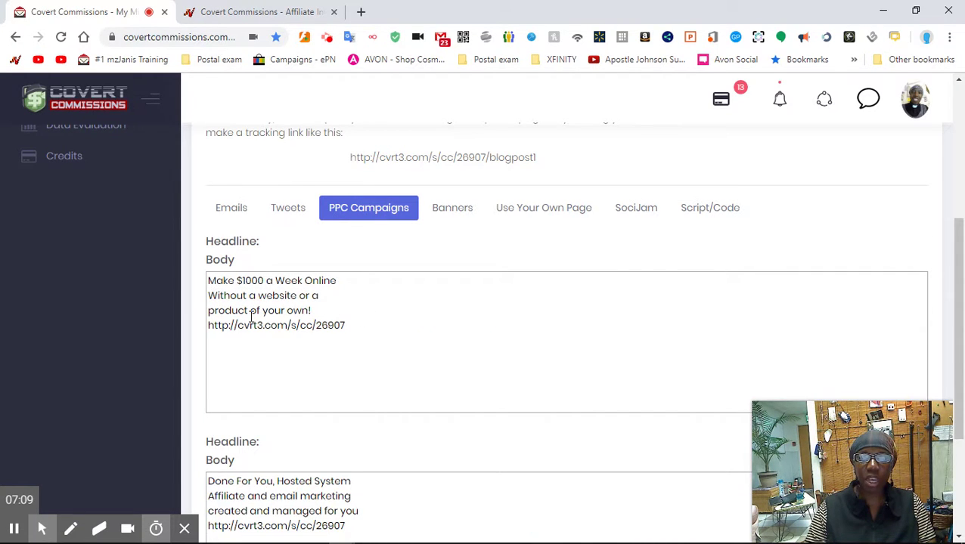
{"action": "scroll", "coordinate": [242, 312], "scroll_direction": "down", "scroll_amount": 3}
{"action": "scroll", "coordinate": [239, 359], "scroll_direction": "up", "scroll_amount": 7}
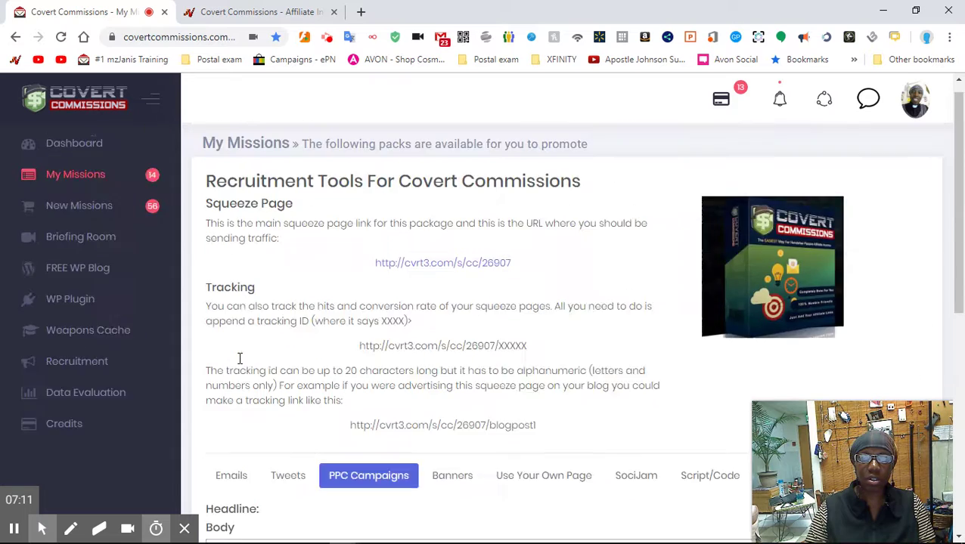
{"action": "scroll", "coordinate": [239, 358], "scroll_direction": "down", "scroll_amount": 3}
{"action": "scroll", "coordinate": [240, 358], "scroll_direction": "down", "scroll_amount": 2}
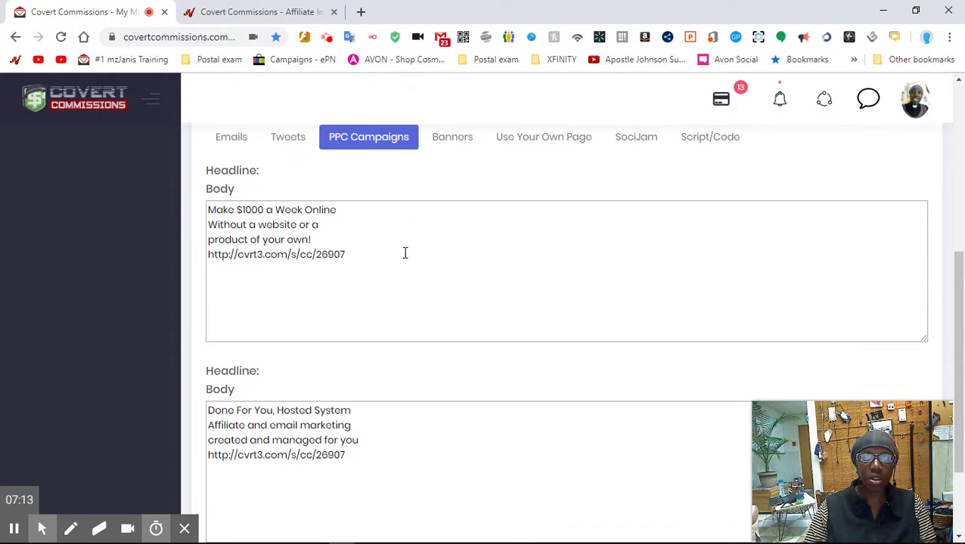
- View the banner HTML code and the web-form code for your own landing page
{"action": "left_click", "coordinate": [451, 139]}
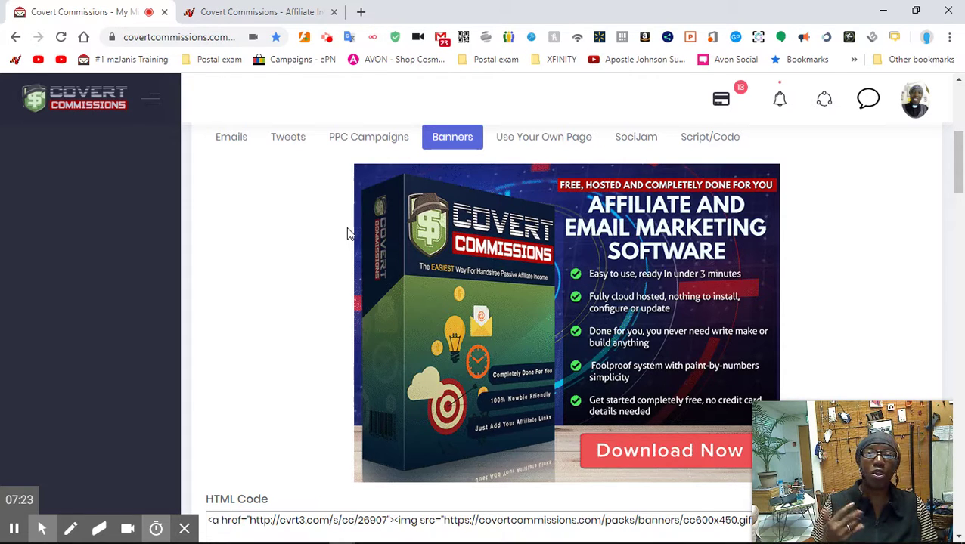
{"action": "left_click", "coordinate": [536, 143]}
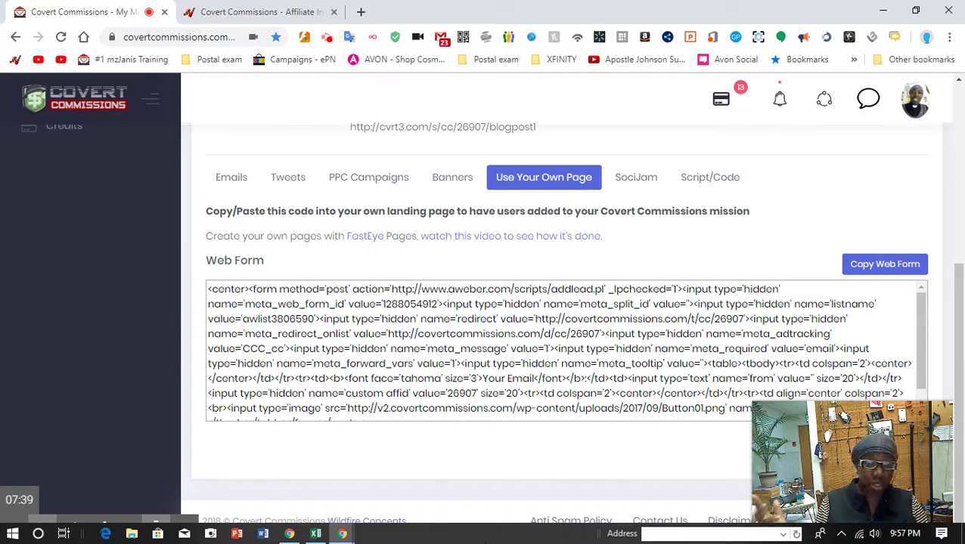
{"action": "scroll", "coordinate": [40, 367], "scroll_direction": "up", "scroll_amount": 4}
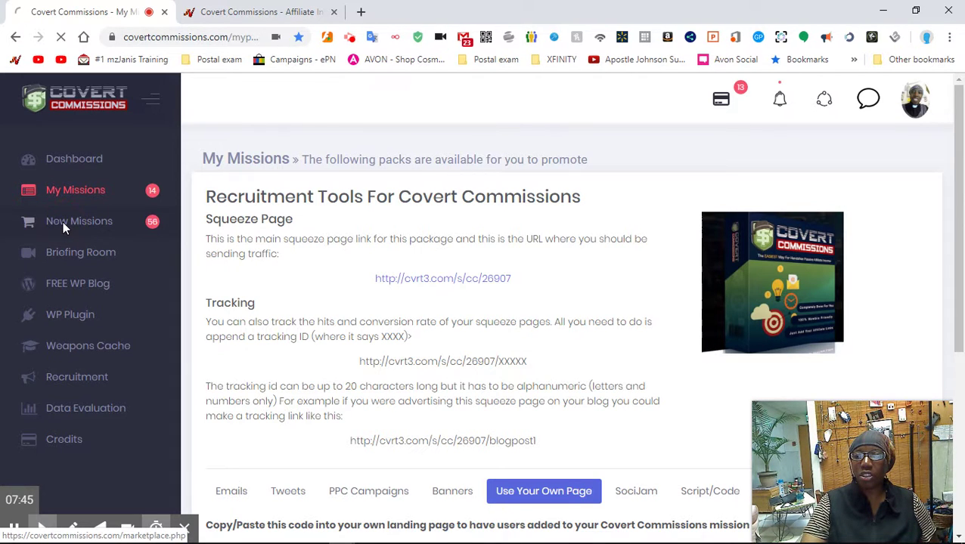
- Open New Missions and scroll through the credit packs down to Memester, Vidzio and Popup Monkey
{"action": "left_click", "coordinate": [65, 227]}
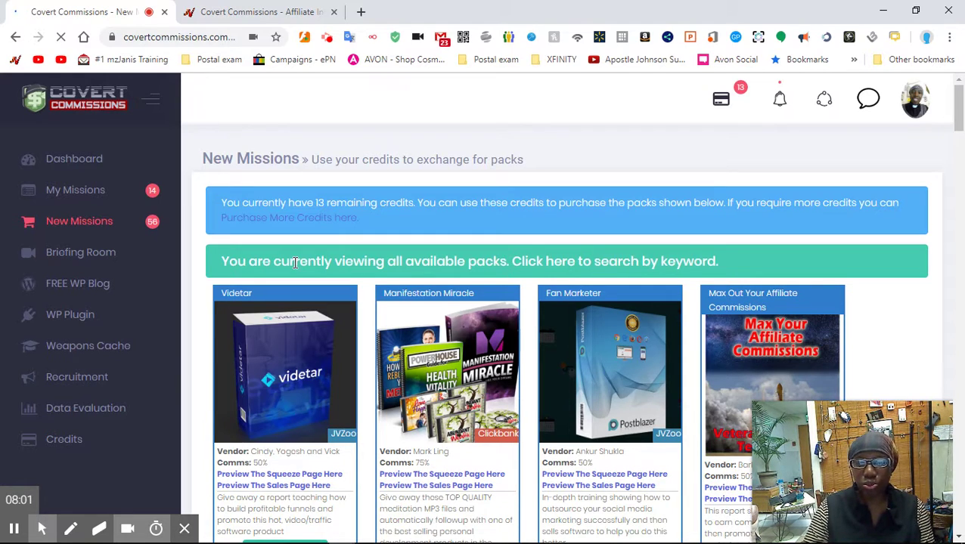
{"action": "scroll", "coordinate": [295, 265], "scroll_direction": "down", "scroll_amount": 2}
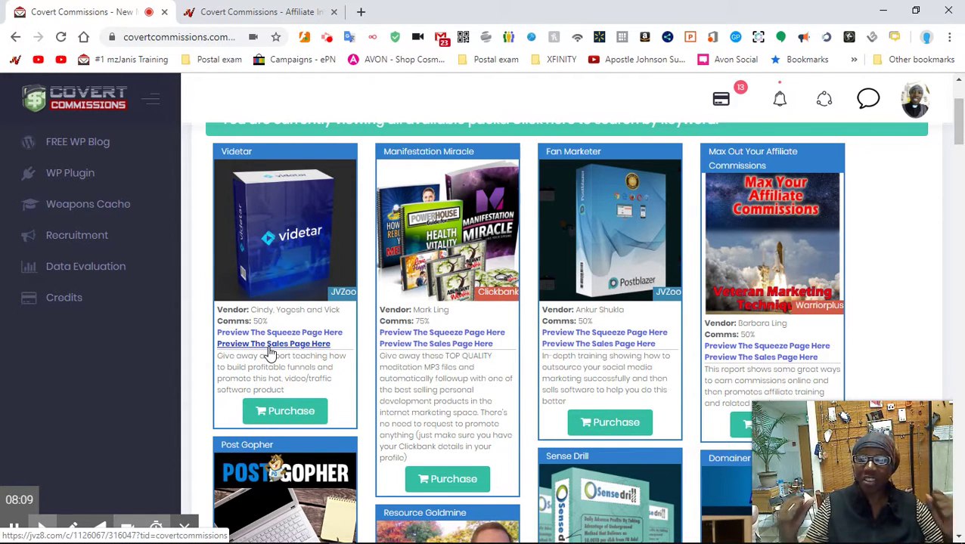
{"action": "scroll", "coordinate": [268, 349], "scroll_direction": "up", "scroll_amount": 1}
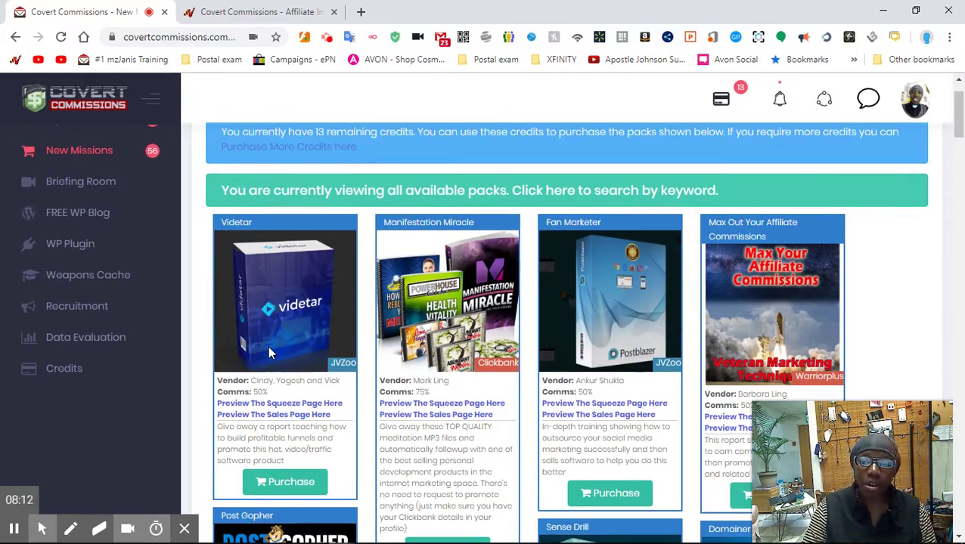
{"action": "scroll", "coordinate": [268, 350], "scroll_direction": "down", "scroll_amount": 3}
{"action": "scroll", "coordinate": [268, 351], "scroll_direction": "up", "scroll_amount": 2}
{"action": "scroll", "coordinate": [269, 351], "scroll_direction": "down", "scroll_amount": 4}
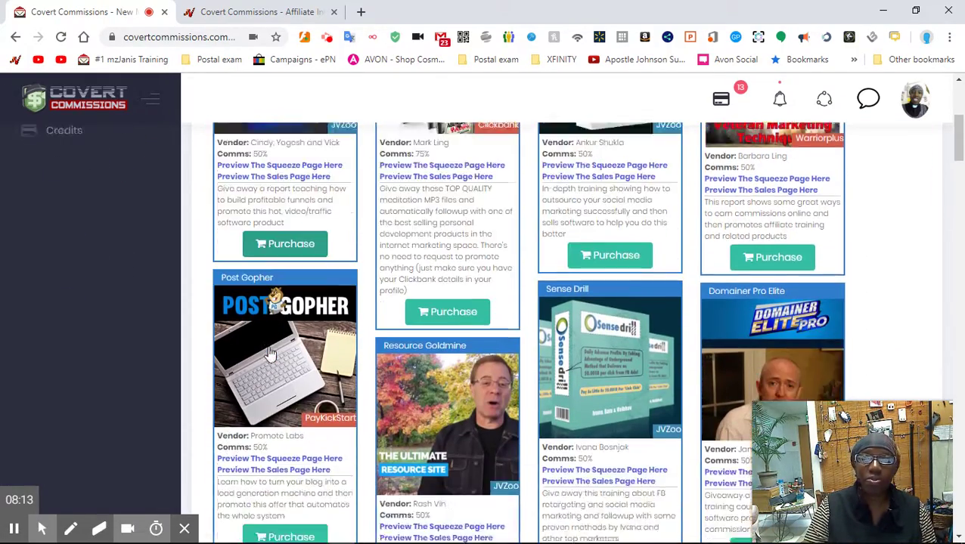
{"action": "scroll", "coordinate": [268, 352], "scroll_direction": "down", "scroll_amount": 3}
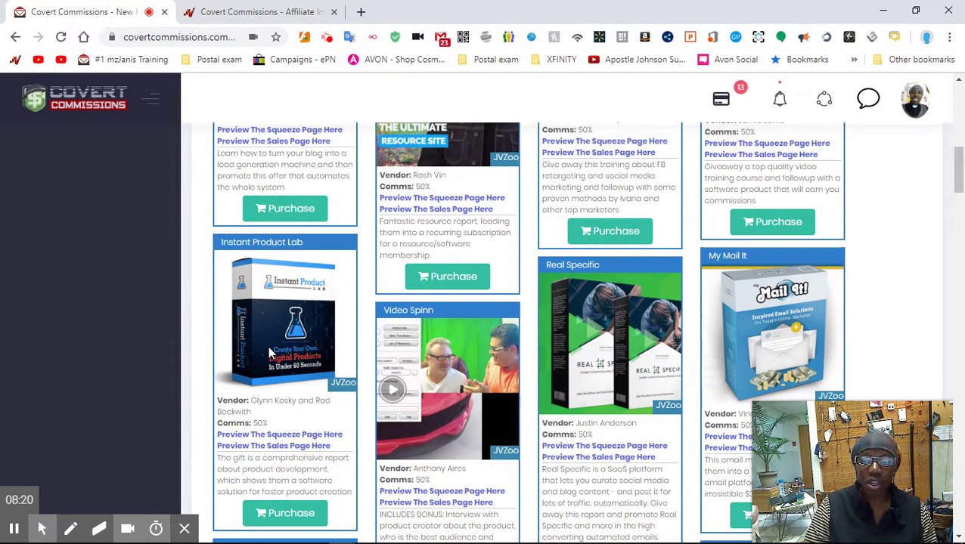
{"action": "scroll", "coordinate": [267, 346], "scroll_direction": "up", "scroll_amount": 7}
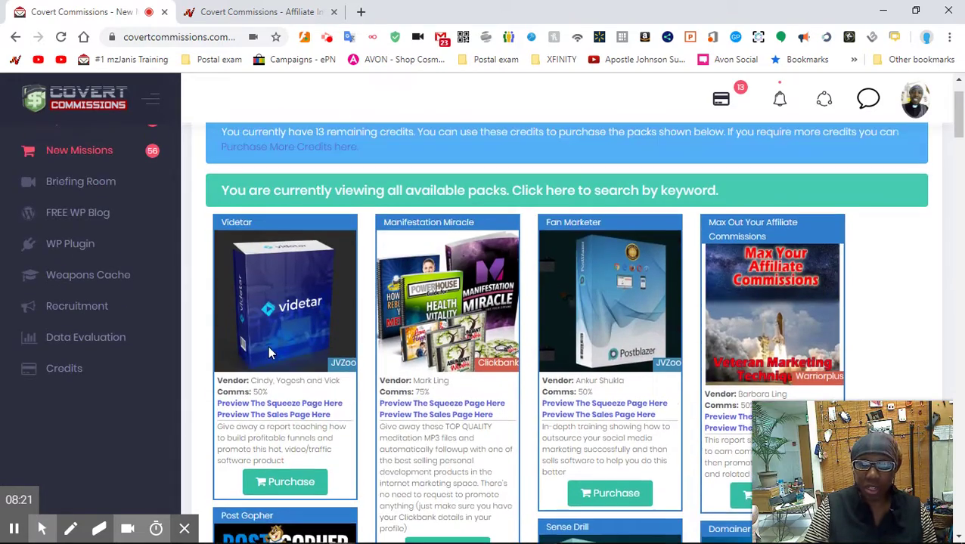
{"action": "scroll", "coordinate": [269, 348], "scroll_direction": "up", "scroll_amount": 1}
{"action": "scroll", "coordinate": [269, 348], "scroll_direction": "down", "scroll_amount": 2}
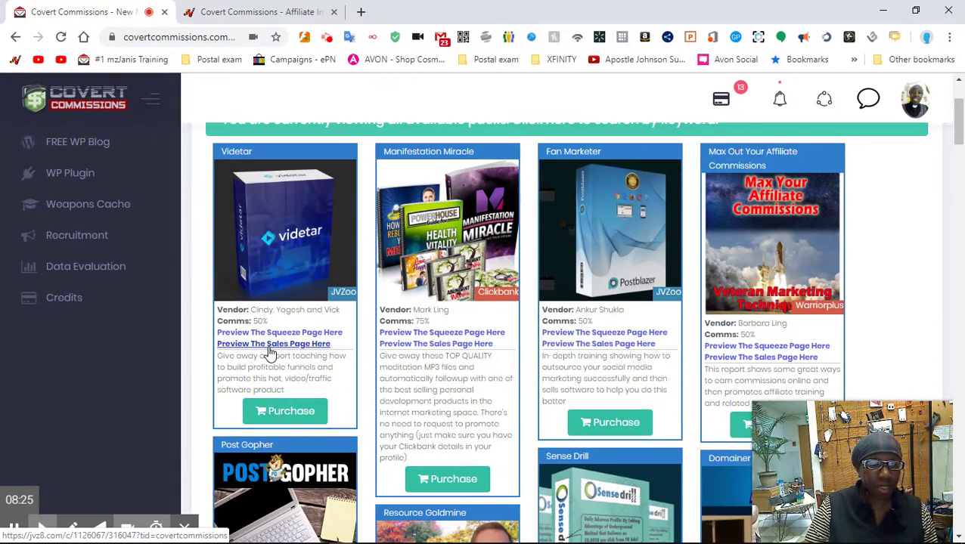
{"action": "scroll", "coordinate": [270, 353], "scroll_direction": "down", "scroll_amount": 4}
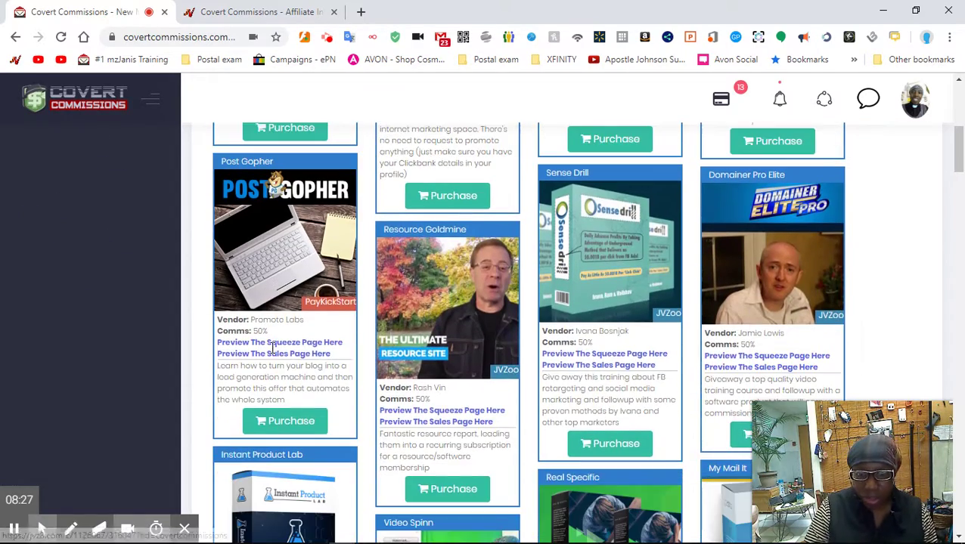
{"action": "scroll", "coordinate": [272, 354], "scroll_direction": "down", "scroll_amount": 2}
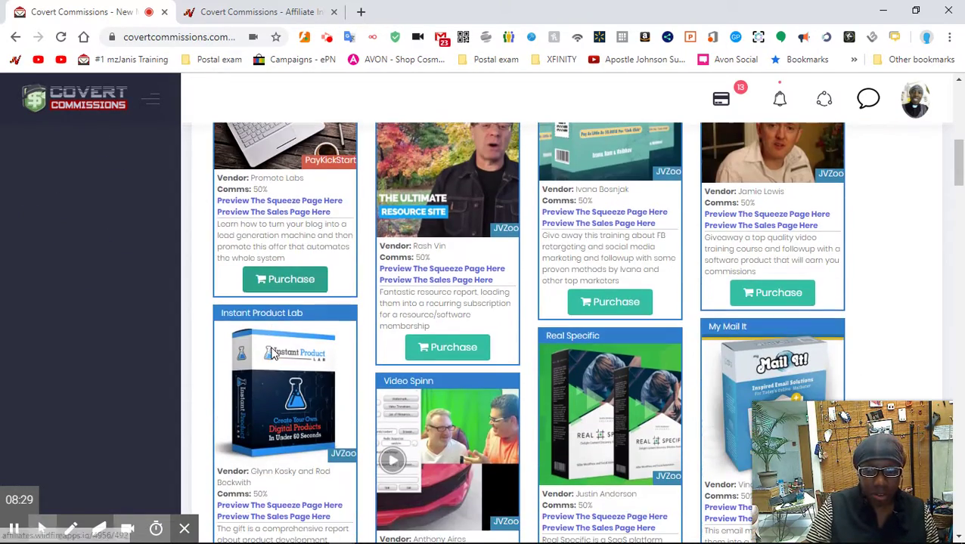
{"action": "scroll", "coordinate": [274, 354], "scroll_direction": "down", "scroll_amount": 4}
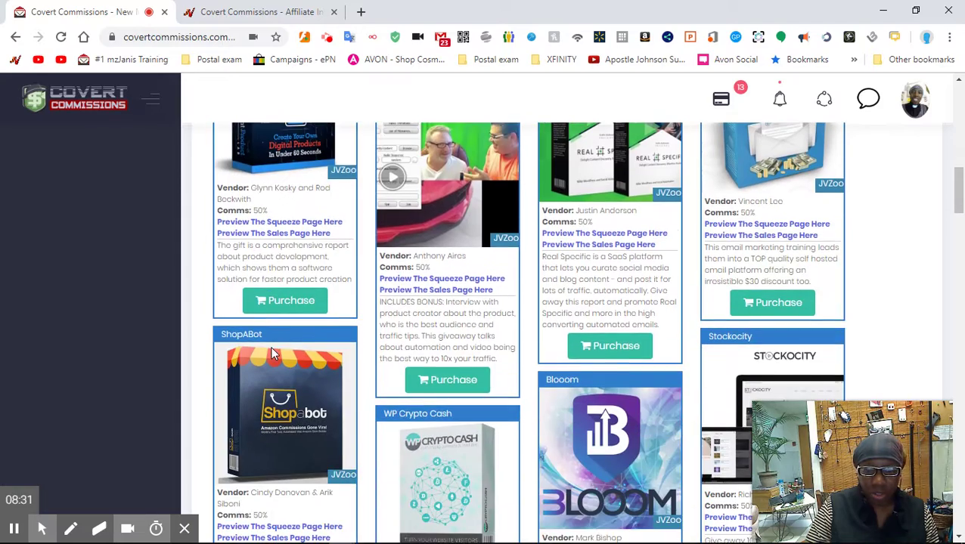
{"action": "scroll", "coordinate": [273, 353], "scroll_direction": "down", "scroll_amount": 6}
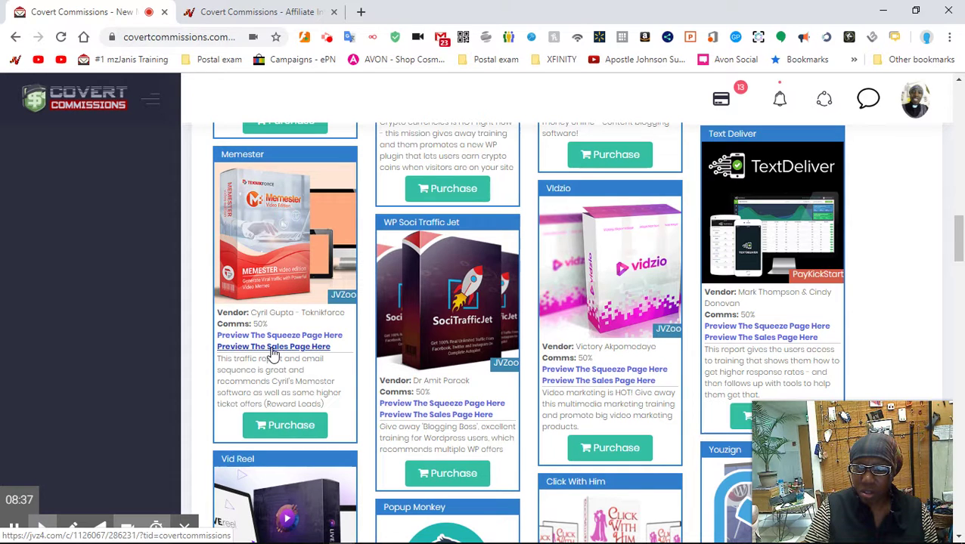
{"action": "scroll", "coordinate": [286, 382], "scroll_direction": "up", "scroll_amount": 1}
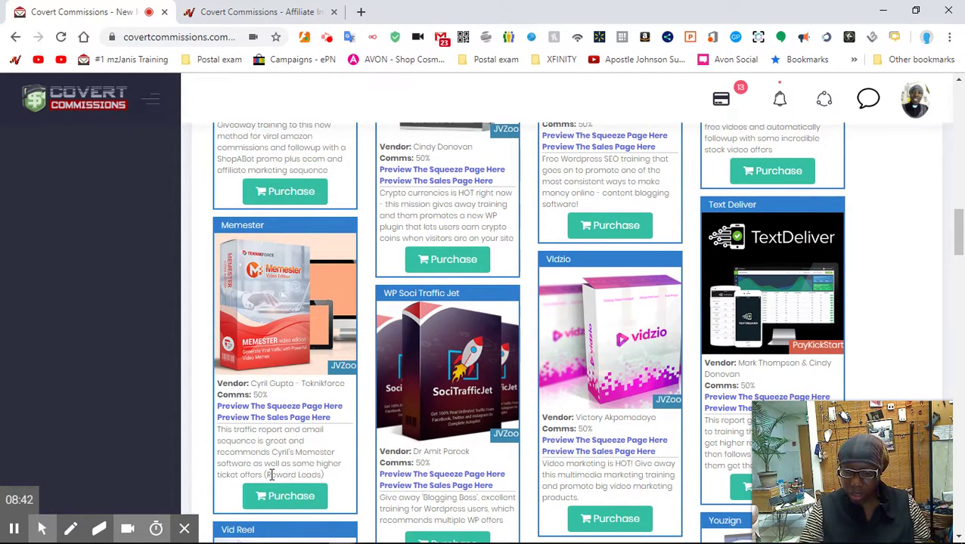
{"action": "scroll", "coordinate": [272, 474], "scroll_direction": "down", "scroll_amount": 1}
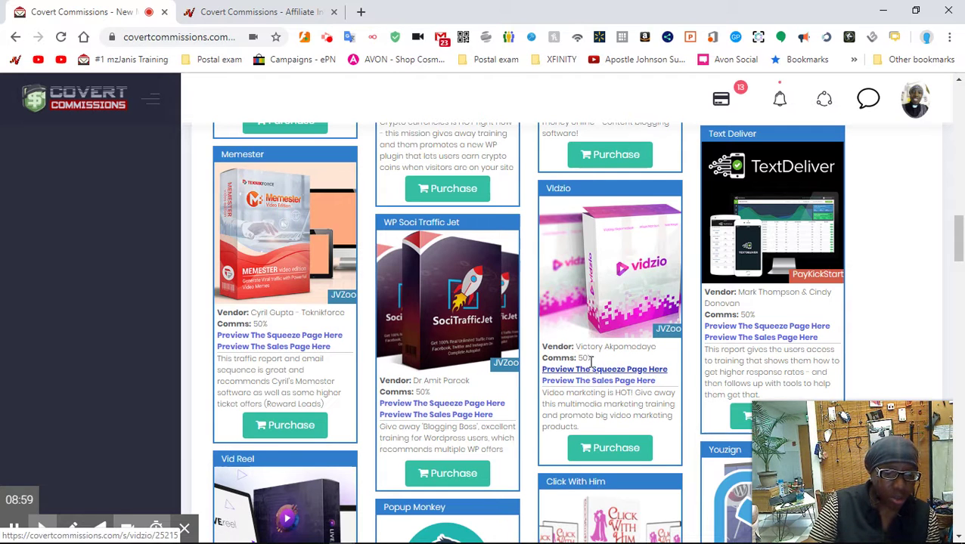
{"action": "scroll", "coordinate": [593, 371], "scroll_direction": "down", "scroll_amount": 1}
{"action": "scroll", "coordinate": [590, 363], "scroll_direction": "down", "scroll_amount": 1}
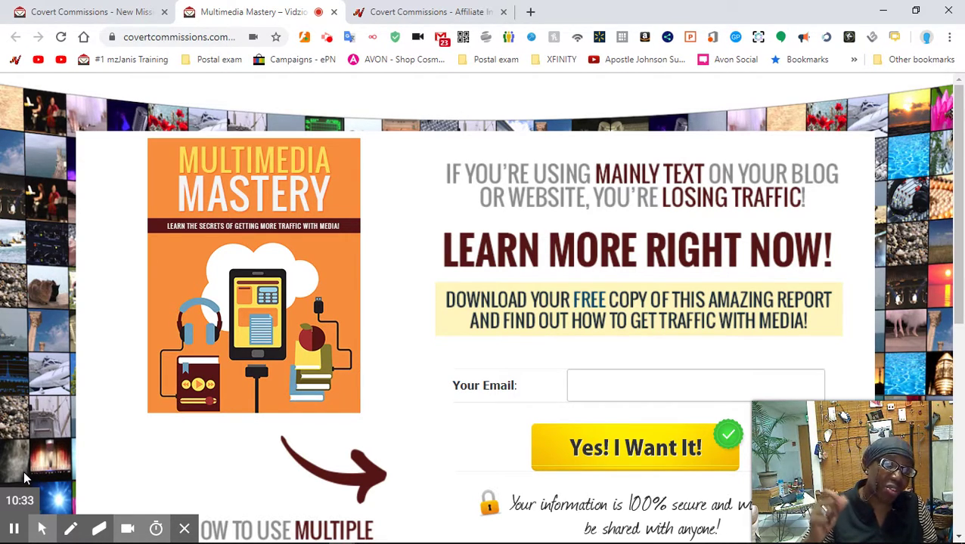
- Scroll down the Vidzio pack's Multimedia Mastery free-report squeeze page
{"action": "scroll", "coordinate": [127, 284], "scroll_direction": "down", "scroll_amount": 1}
- Scroll to the FREE REPORT bullet list on the Multimedia Mastery squeeze page
{"action": "scroll", "coordinate": [127, 284], "scroll_direction": "down", "scroll_amount": 5}
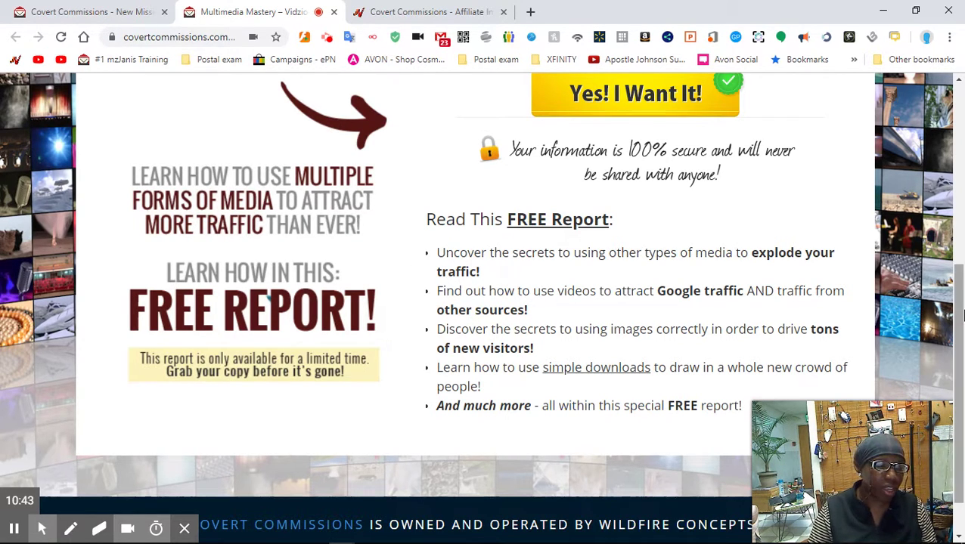
{"action": "mouse_move", "coordinate": [937, 428]}
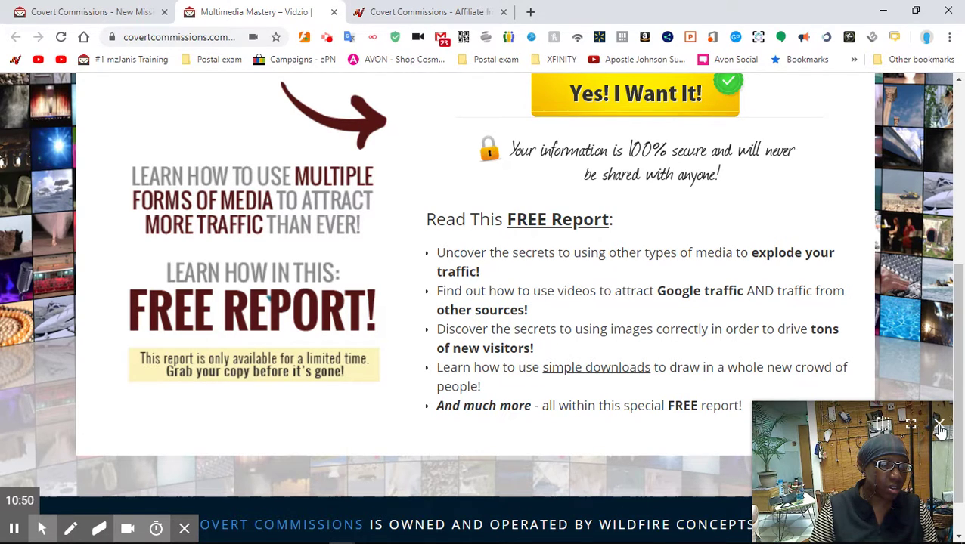
{"action": "left_click", "coordinate": [938, 426]}
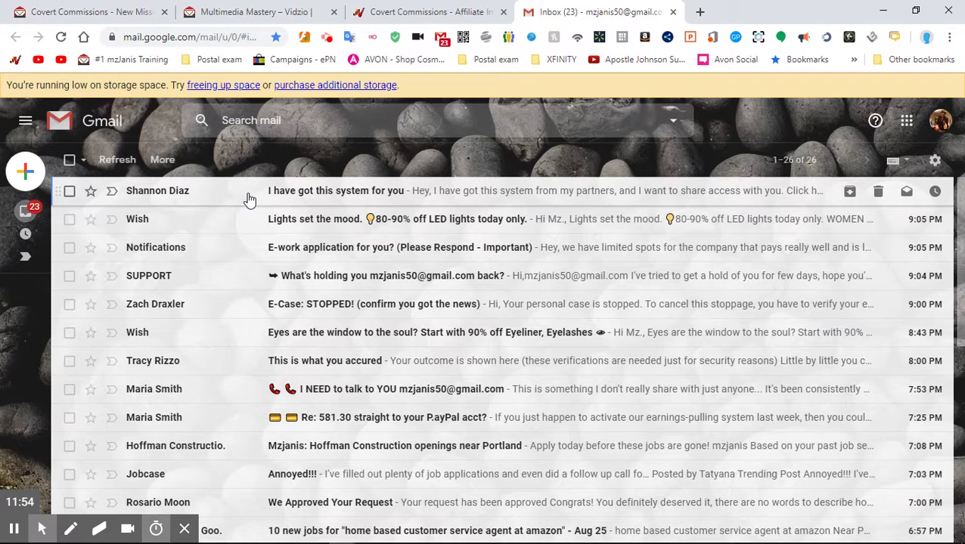
- Load the Gmail inbox with the cloudHQ 'Not tracked' labels showing
{"action": "left_click", "coordinate": [250, 199]}
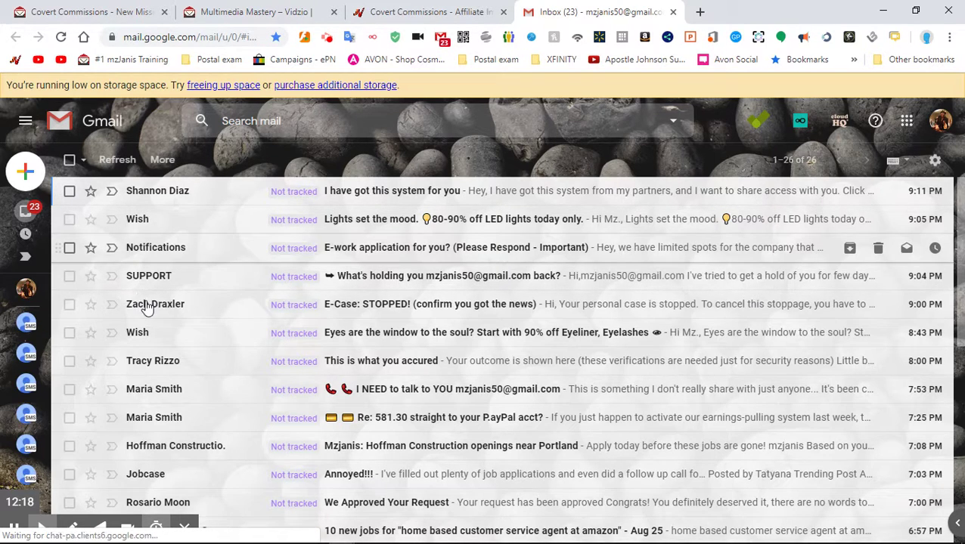
- Scroll the Gmail inbox and start a new blank Compose message
{"action": "scroll", "coordinate": [147, 306], "scroll_direction": "down", "scroll_amount": 1}
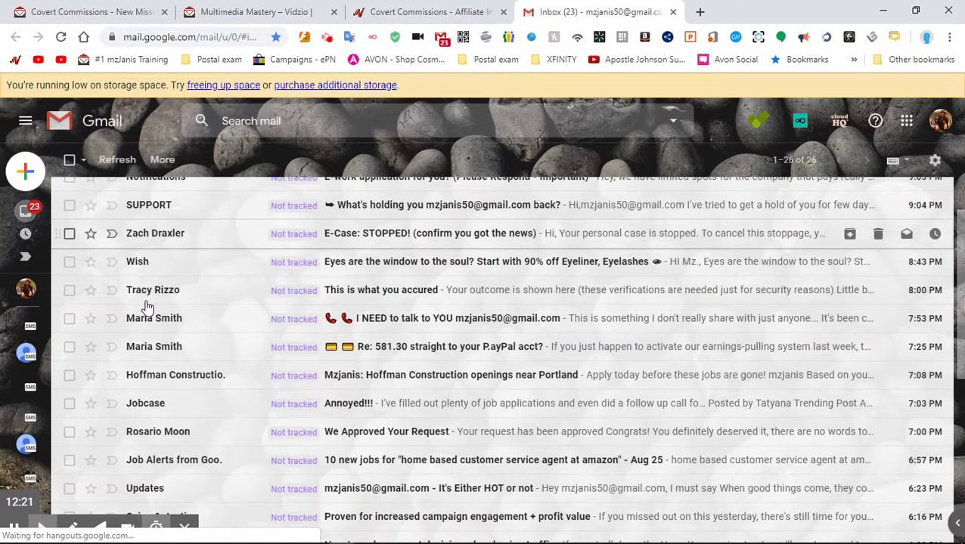
{"action": "scroll", "coordinate": [147, 306], "scroll_direction": "down", "scroll_amount": 1}
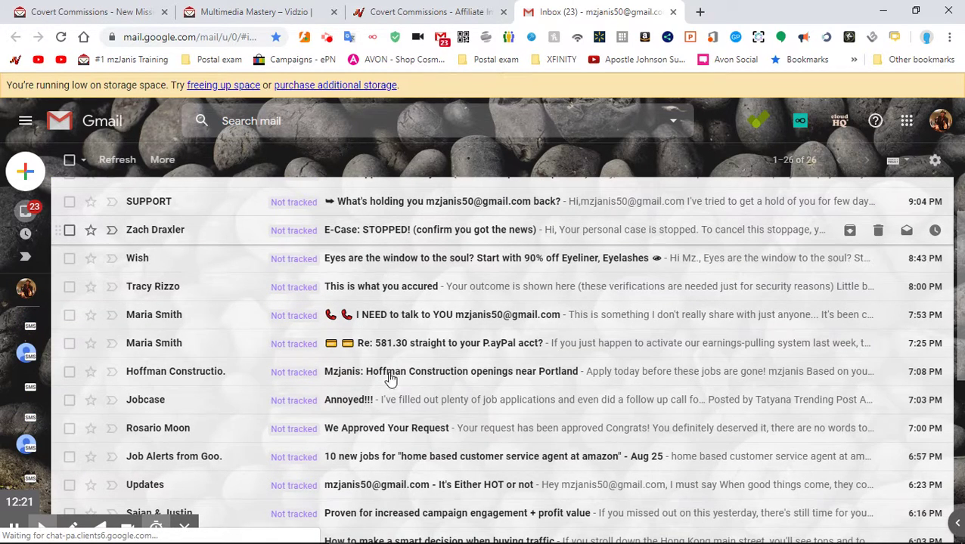
{"action": "scroll", "coordinate": [569, 376], "scroll_direction": "down", "scroll_amount": 2}
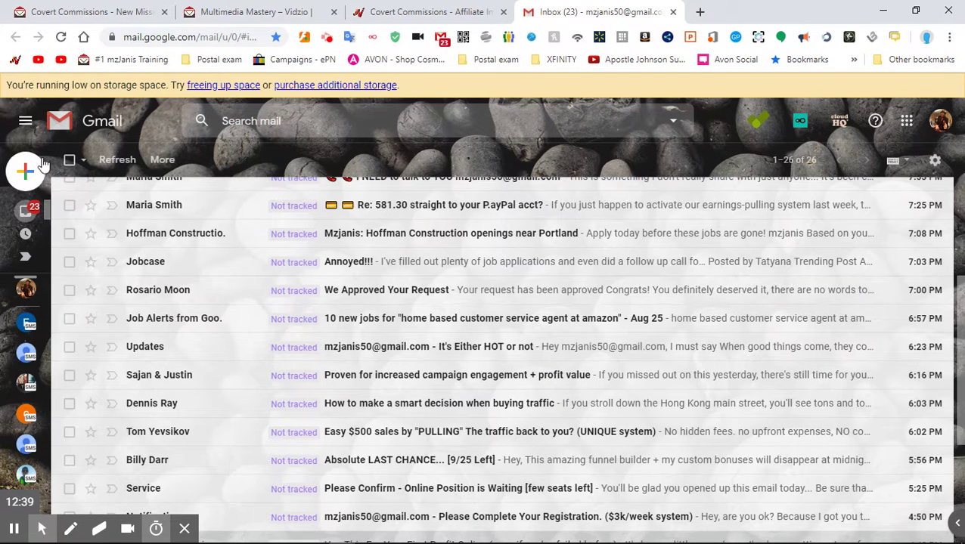
{"action": "mouse_move", "coordinate": [32, 169]}
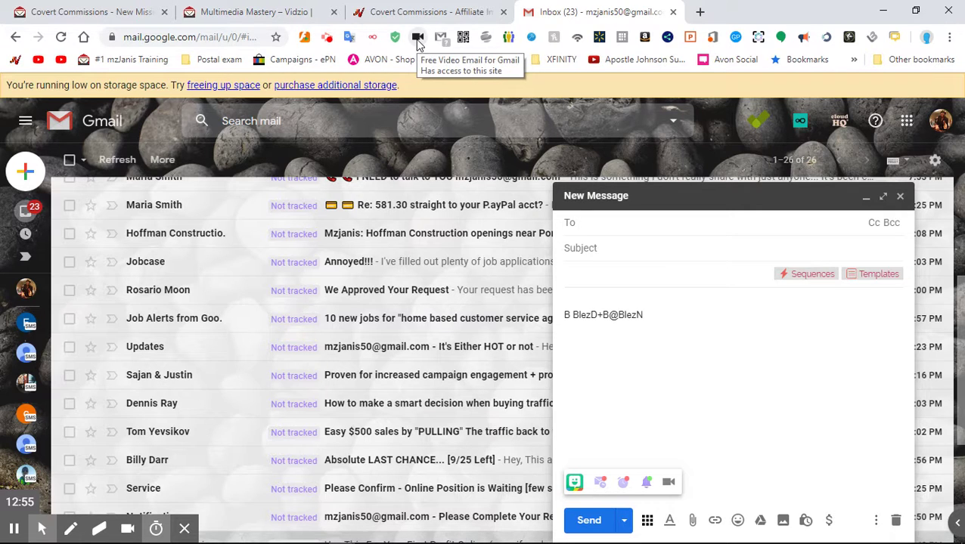
- Start a cloudHQ webcam recording for the draft and open the video effects list
{"action": "left_click", "coordinate": [668, 484]}
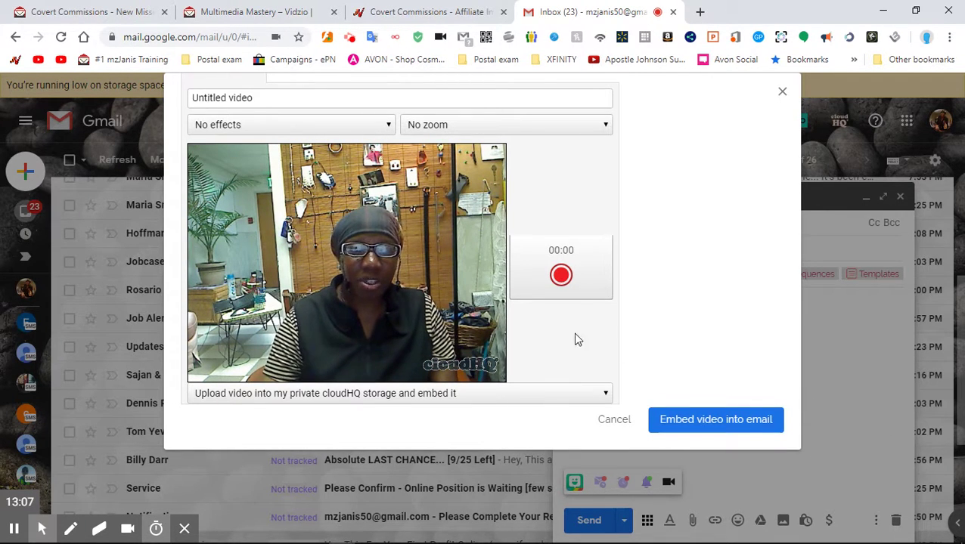
{"action": "left_click", "coordinate": [560, 283]}
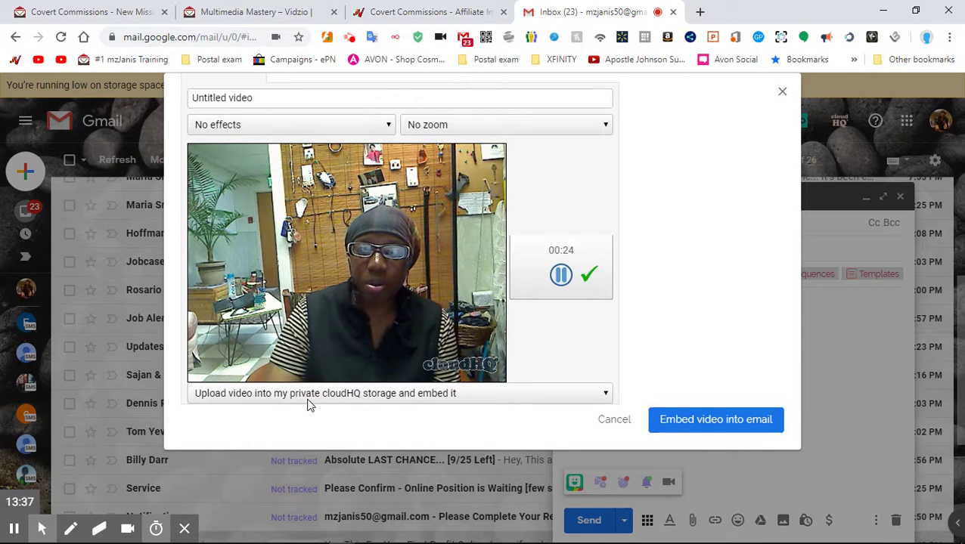
{"action": "left_click", "coordinate": [250, 127]}
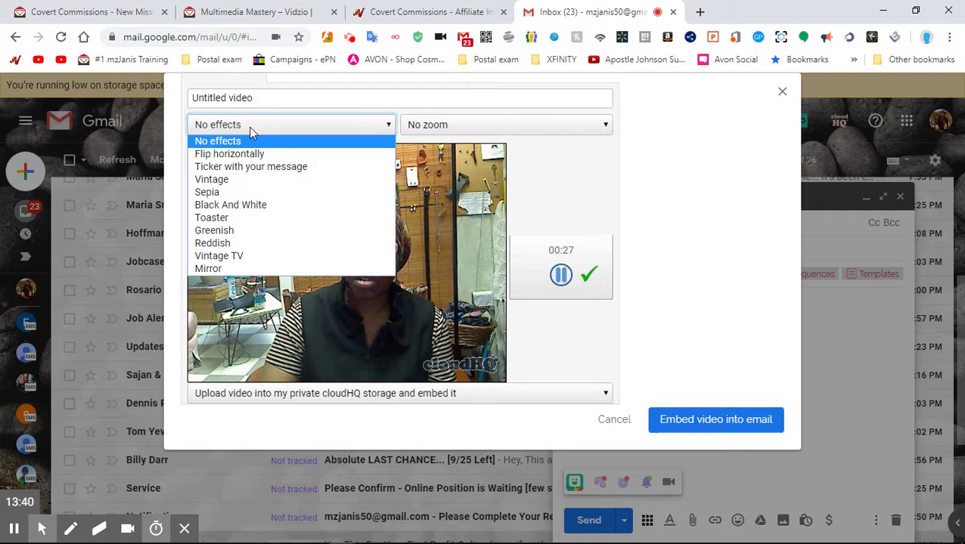
- Apply the 'Ticker with your message' effect and type a thank-you long message about links coming soon
{"action": "left_click", "coordinate": [257, 166]}
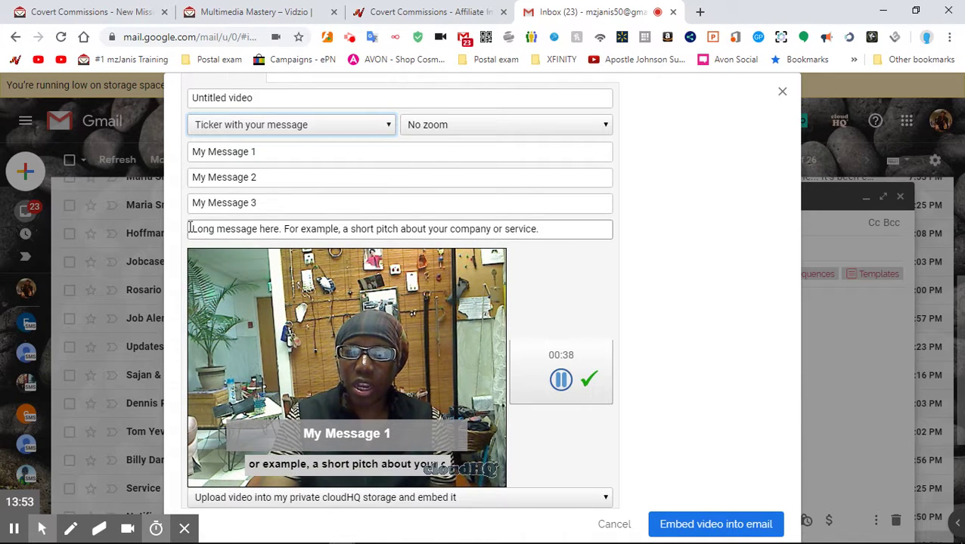
{"action": "left_click_drag", "start_coordinate": [194, 228], "coordinate": [560, 219]}
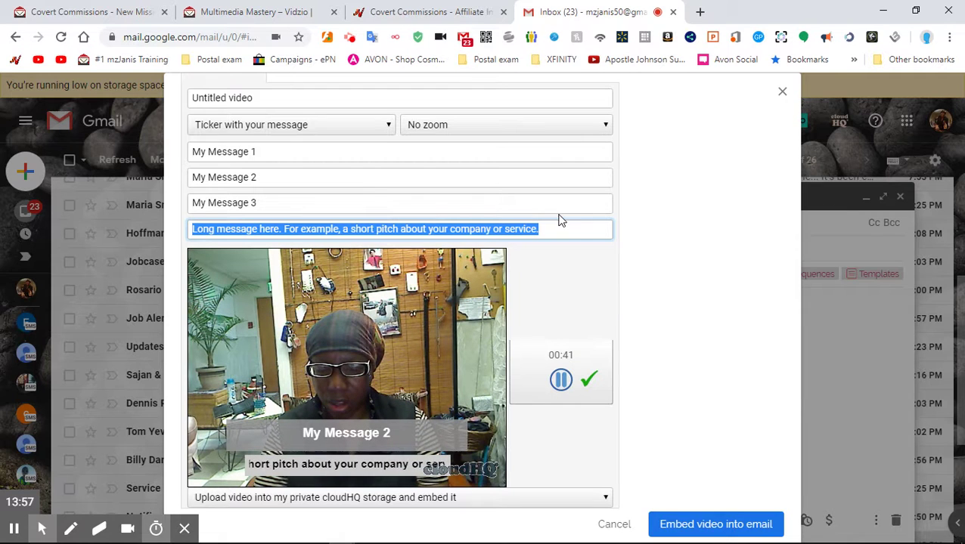
{"action": "type", "text": "th"}
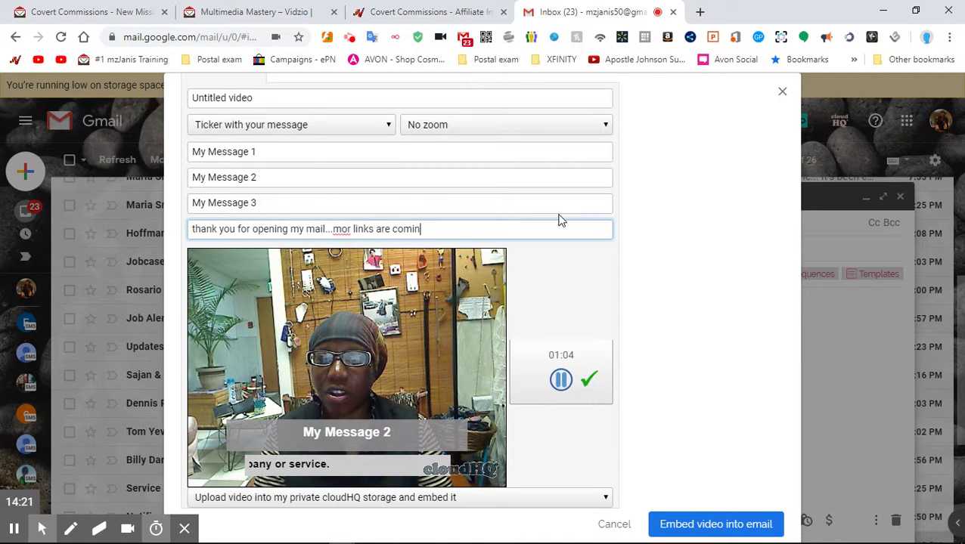
{"action": "type", "text": "g soon"}
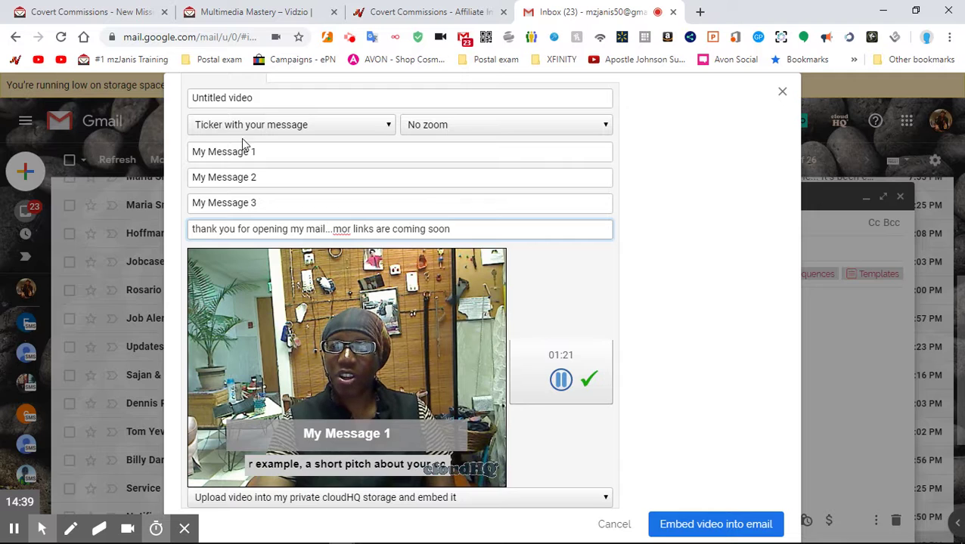
{"action": "left_click_drag", "start_coordinate": [259, 151], "coordinate": [179, 151]}
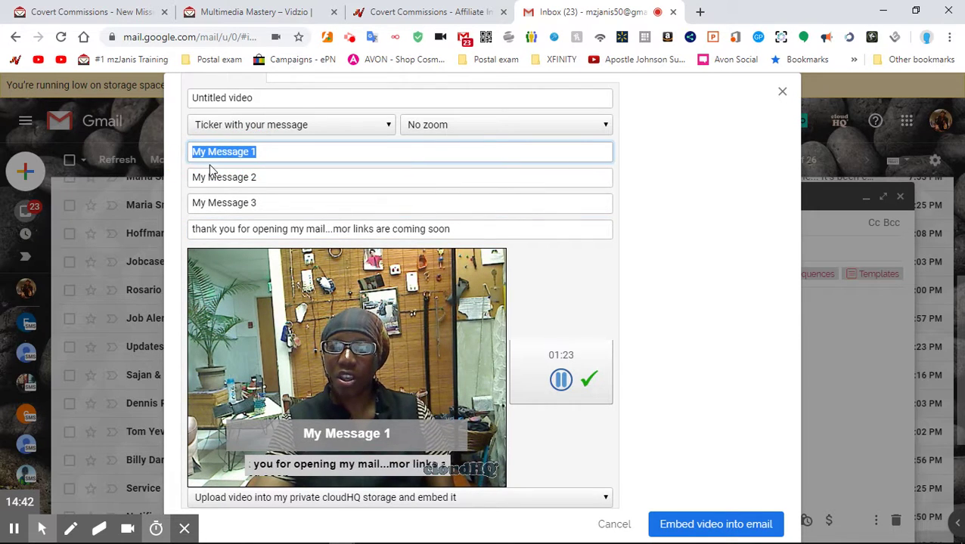
{"action": "right_click", "coordinate": [264, 153]}
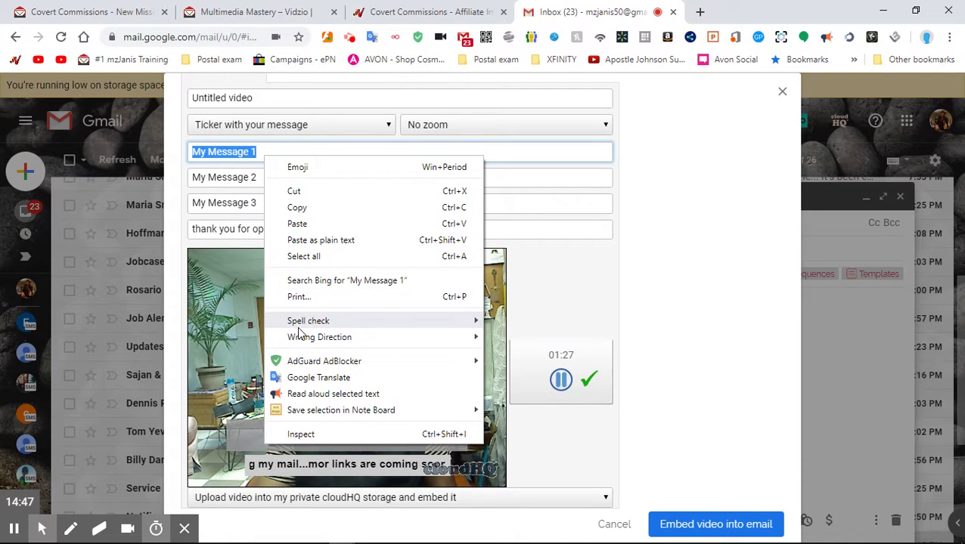
{"action": "mouse_move", "coordinate": [297, 327]}
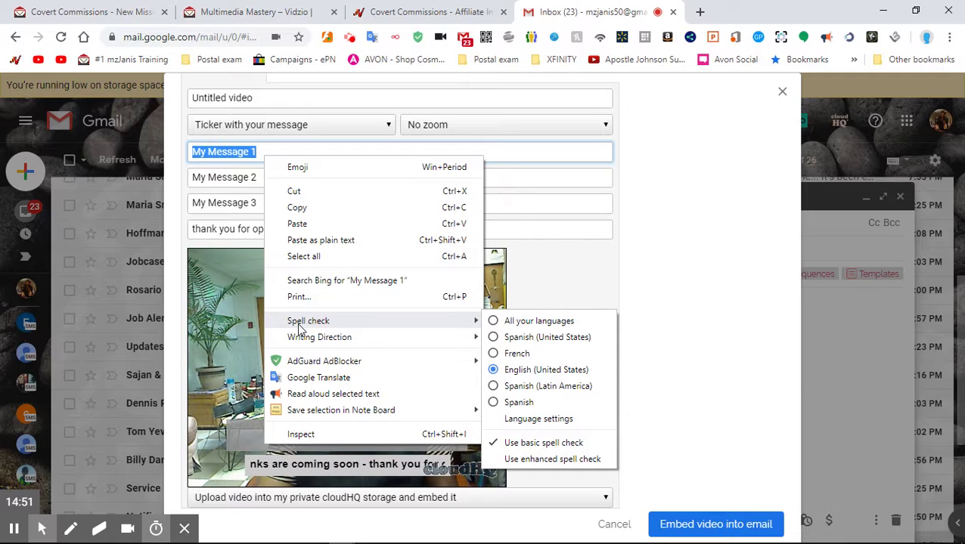
{"action": "left_click", "coordinate": [297, 224]}
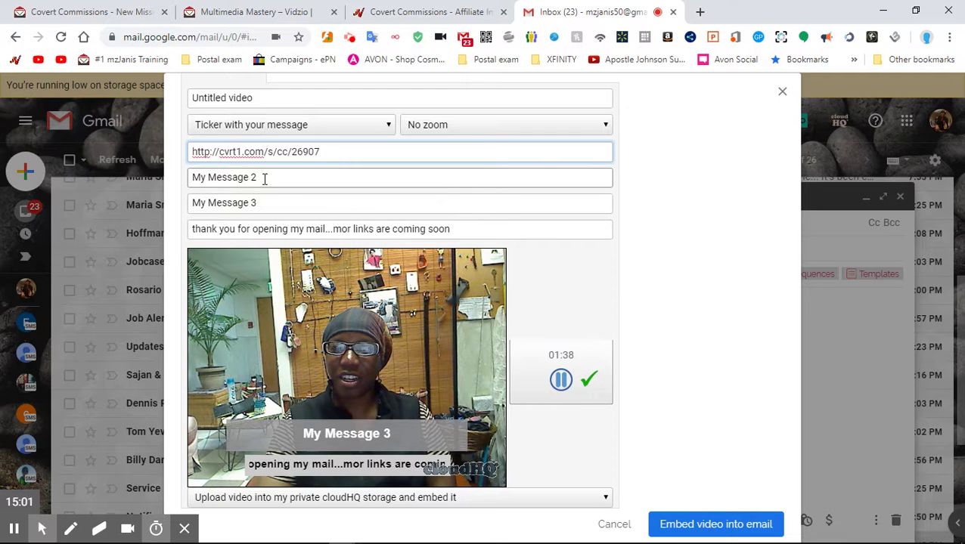
{"action": "left_click_drag", "start_coordinate": [261, 178], "coordinate": [179, 177]}
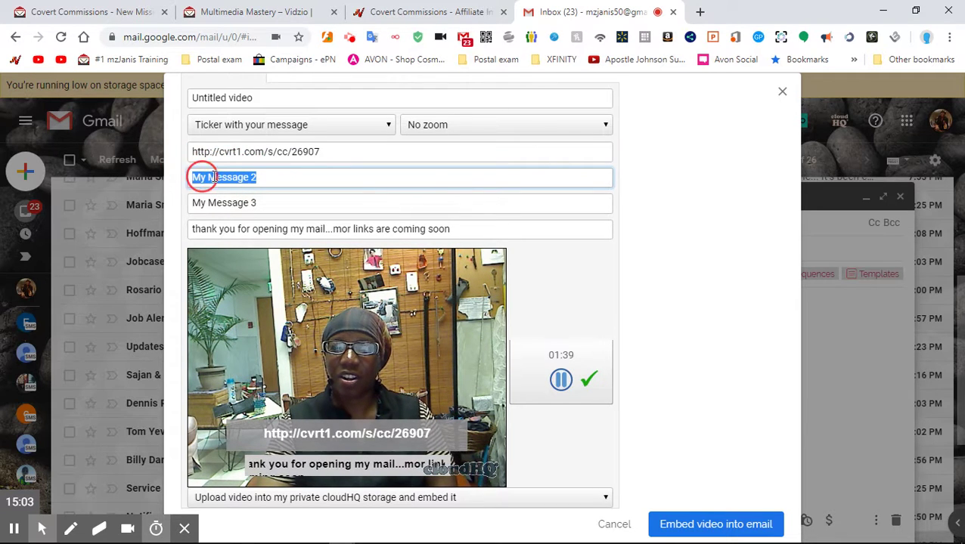
{"action": "right_click", "coordinate": [216, 179]}
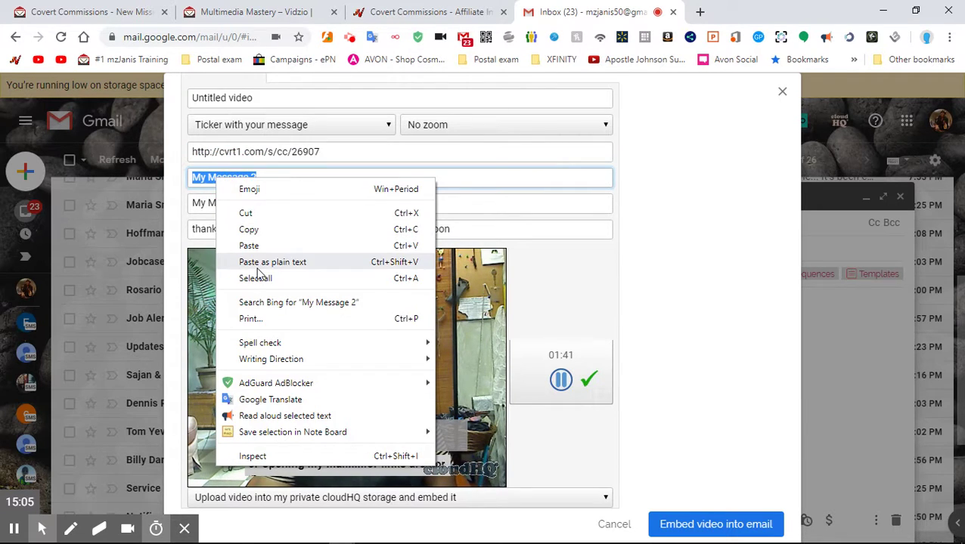
{"action": "left_click", "coordinate": [250, 246]}
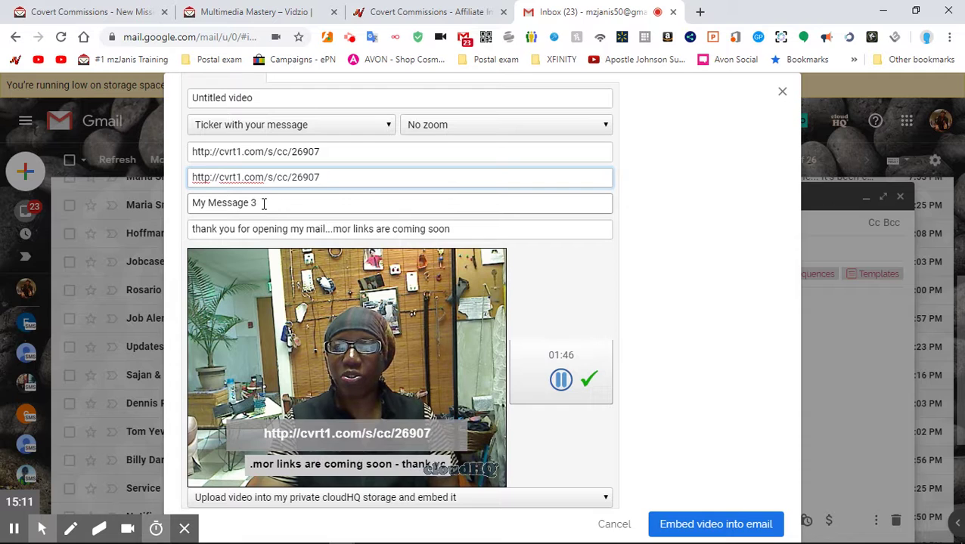
{"action": "triple_click", "coordinate": [201, 207]}
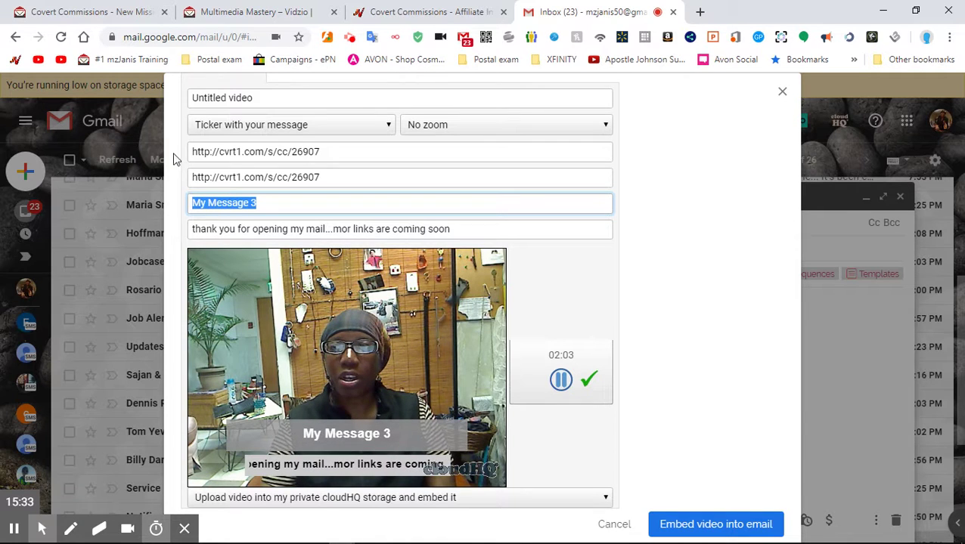
{"action": "key", "text": "shift+Tab"}
{"action": "key", "text": "shift+Tab"}
{"action": "left_click", "coordinate": [705, 159]}
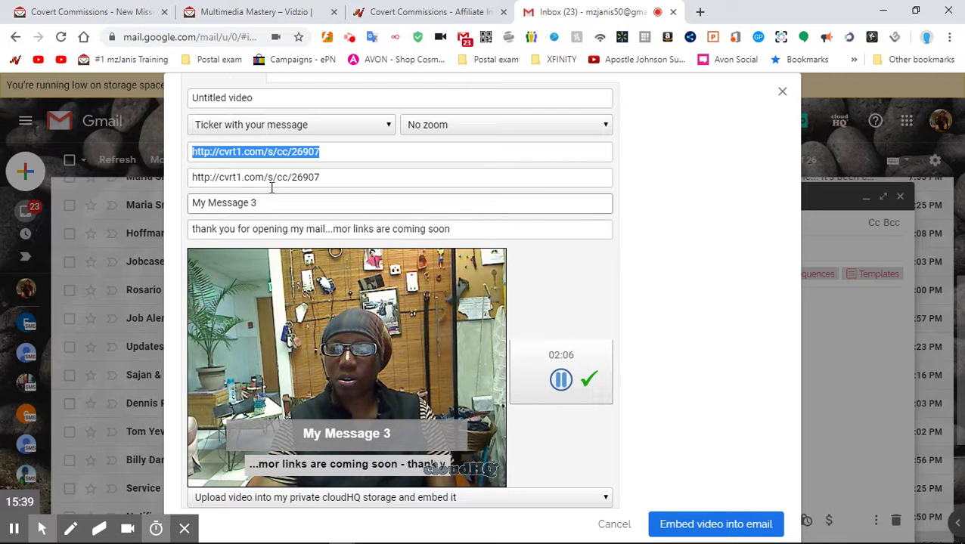
{"action": "left_click_drag", "start_coordinate": [257, 203], "coordinate": [172, 206]}
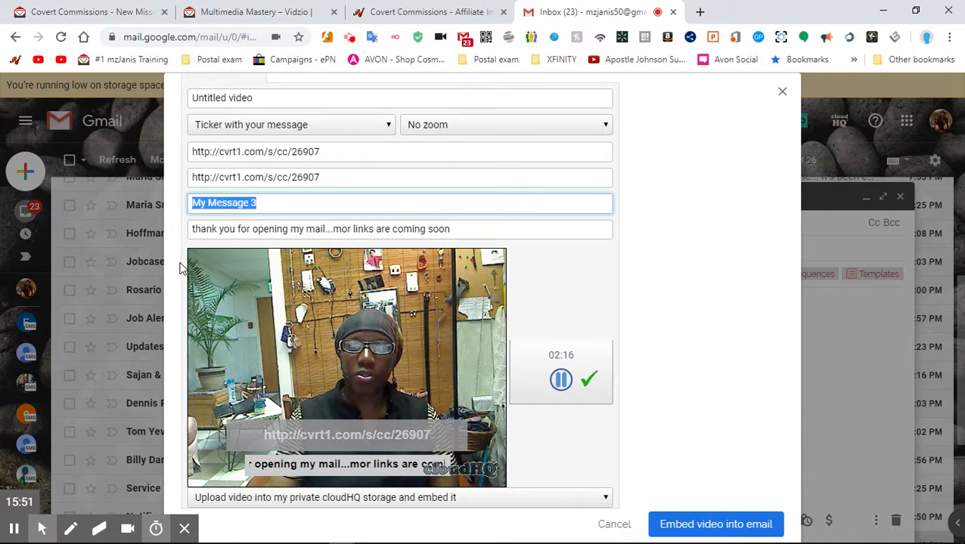
{"action": "right_click", "coordinate": [300, 327]}
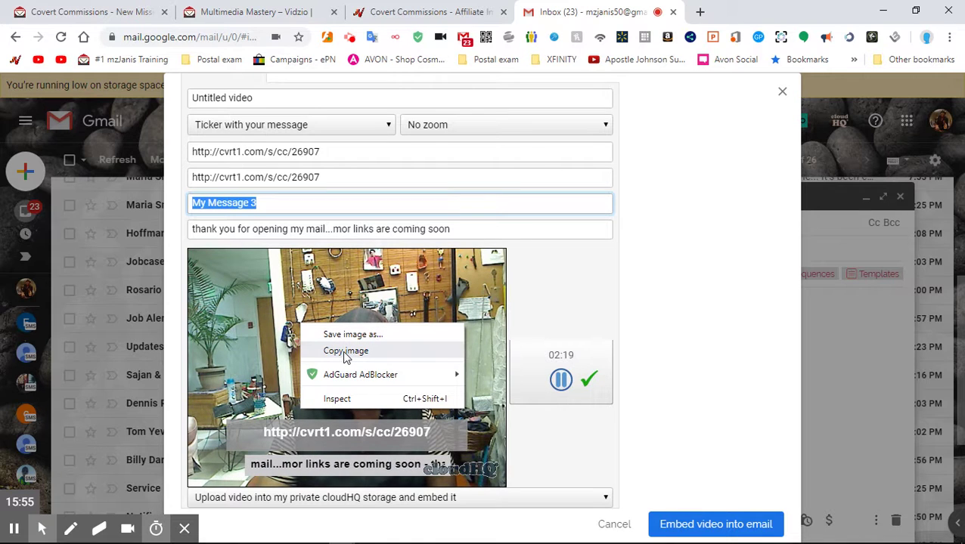
{"action": "left_click", "coordinate": [244, 376]}
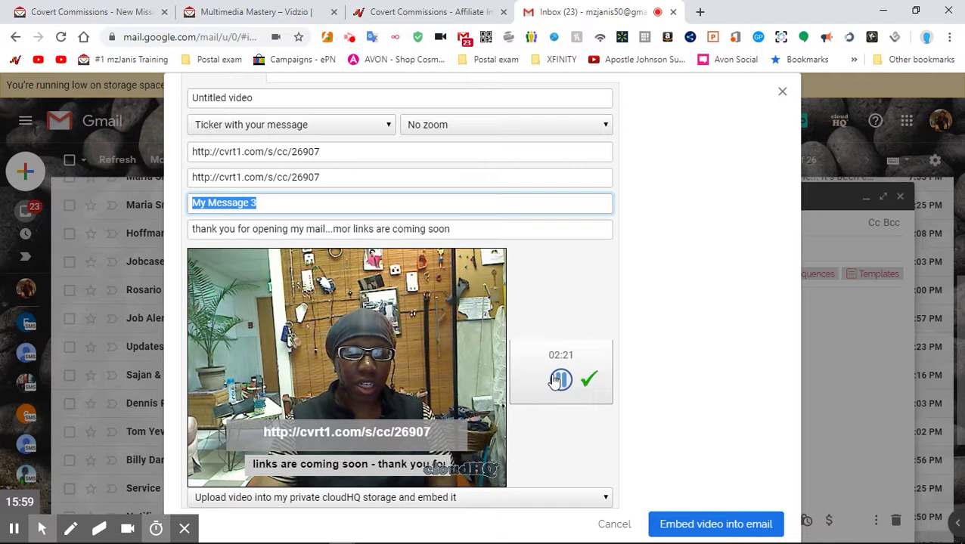
- Embed the 02:23 cloudHQ recording into the Gmail message, then go back to the Covert Commissions tab
{"action": "left_click", "coordinate": [690, 525]}
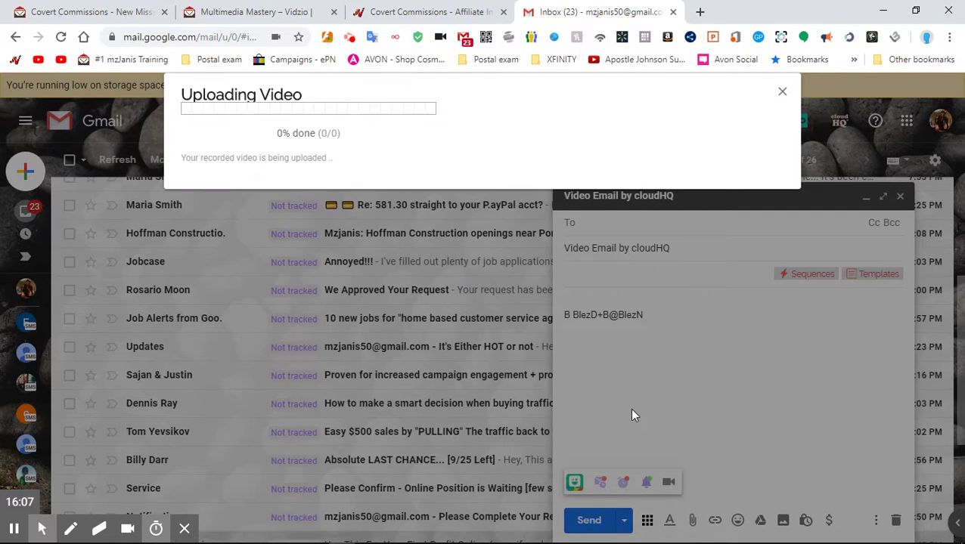
{"action": "left_click", "coordinate": [70, 14]}
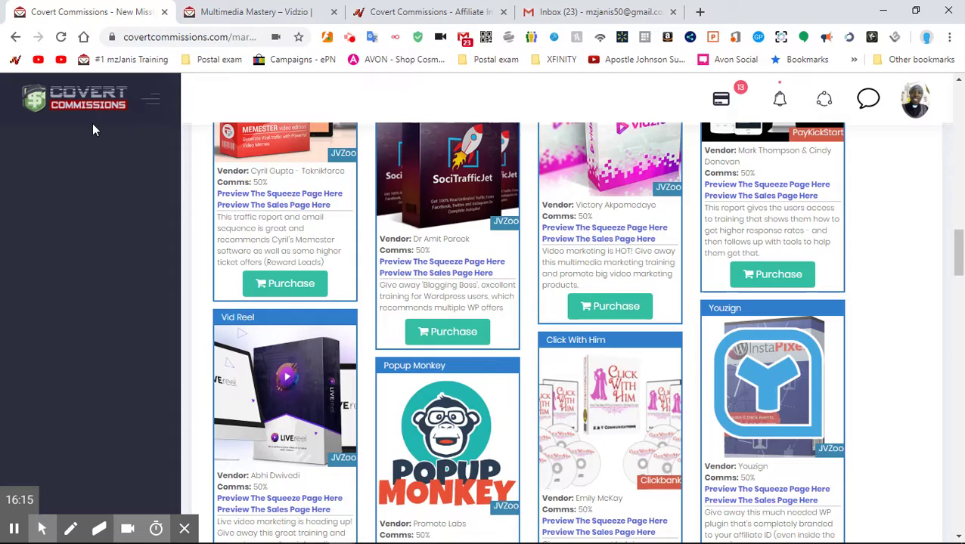
- Browse the My Missions packs, including WP Blazer, Commission Gorilla, InstaGenius, eyeSlick and Syvid
{"action": "scroll", "coordinate": [93, 130], "scroll_direction": "up", "scroll_amount": 15}
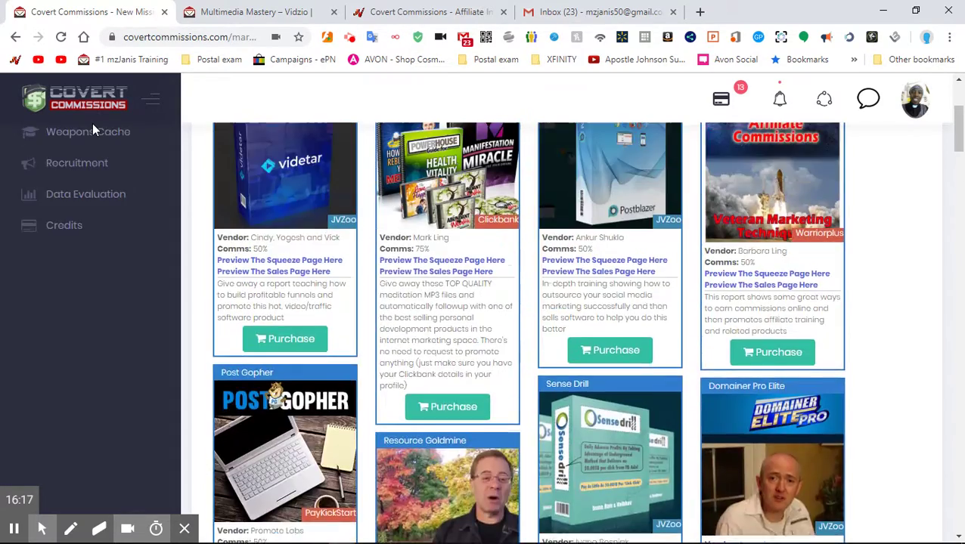
{"action": "scroll", "coordinate": [93, 130], "scroll_direction": "up", "scroll_amount": 3}
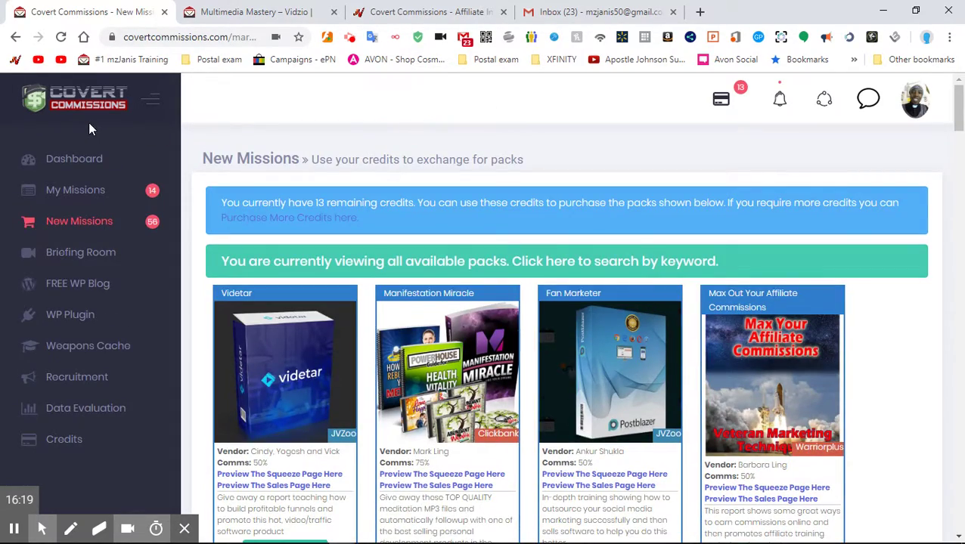
{"action": "left_click", "coordinate": [83, 194]}
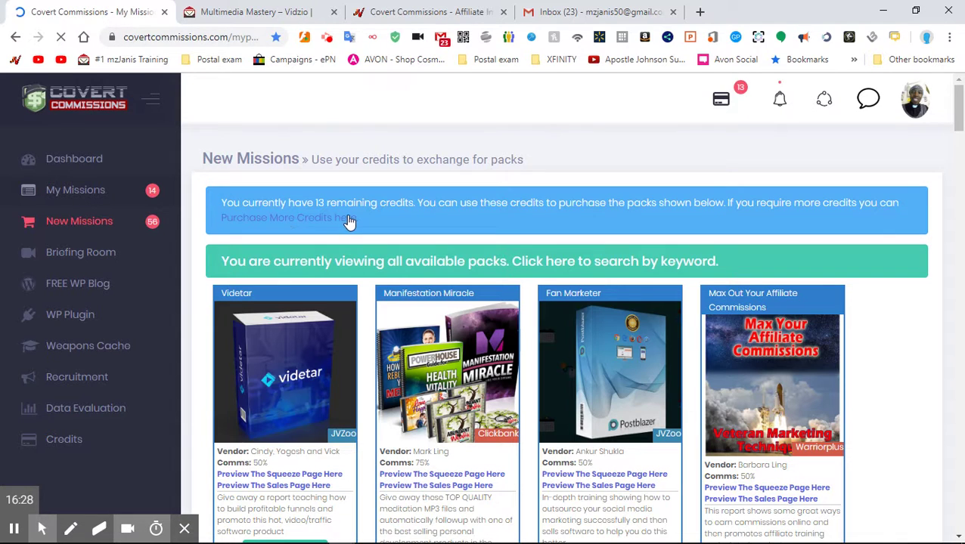
{"action": "scroll", "coordinate": [344, 219], "scroll_direction": "down", "scroll_amount": 3}
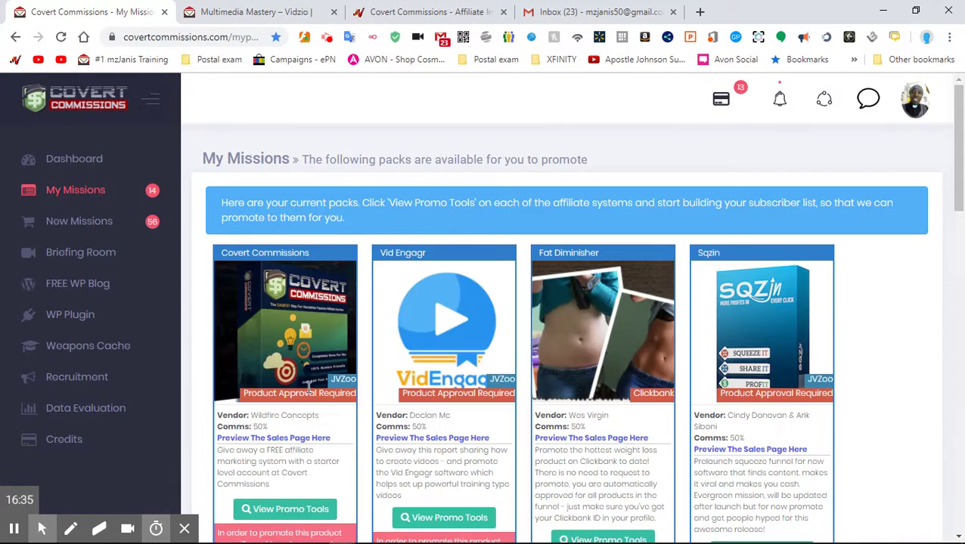
{"action": "scroll", "coordinate": [275, 354], "scroll_direction": "down", "scroll_amount": 3}
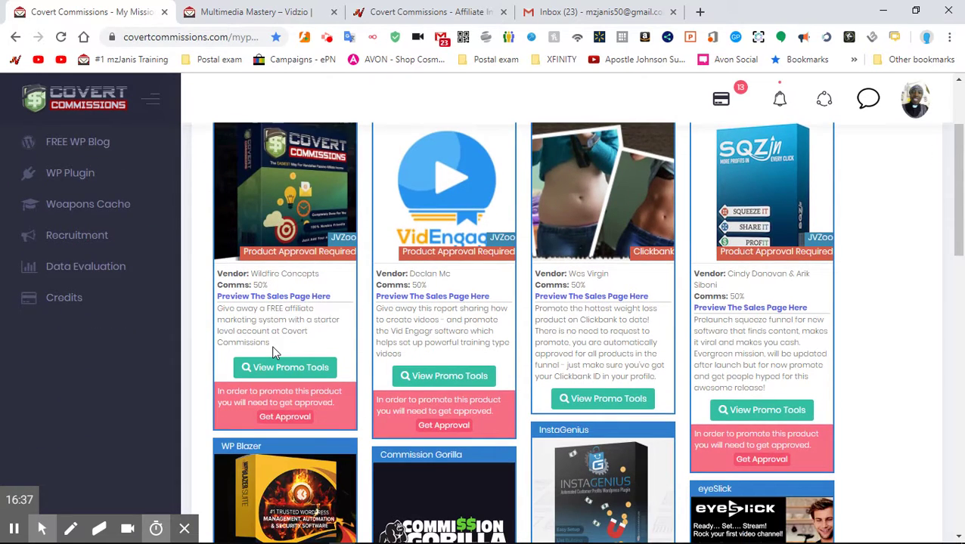
{"action": "scroll", "coordinate": [274, 354], "scroll_direction": "up", "scroll_amount": 1}
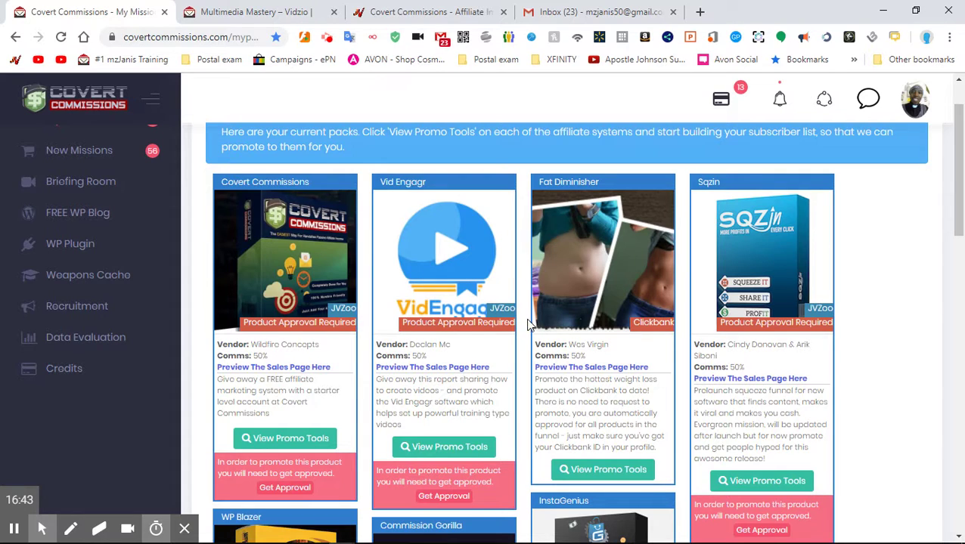
{"action": "scroll", "coordinate": [527, 326], "scroll_direction": "down", "scroll_amount": 8}
{"action": "scroll", "coordinate": [527, 325], "scroll_direction": "down", "scroll_amount": 1}
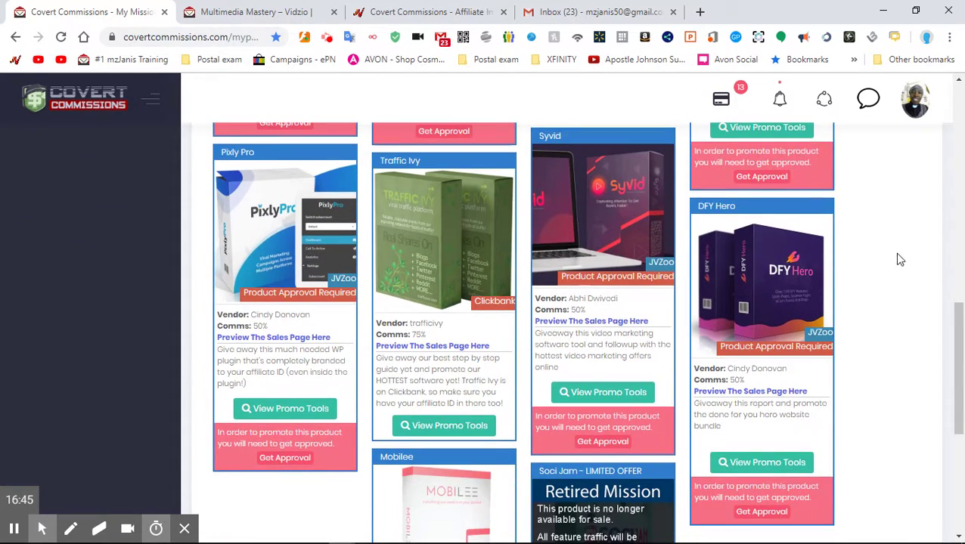
{"action": "scroll", "coordinate": [725, 306], "scroll_direction": "up", "scroll_amount": 5}
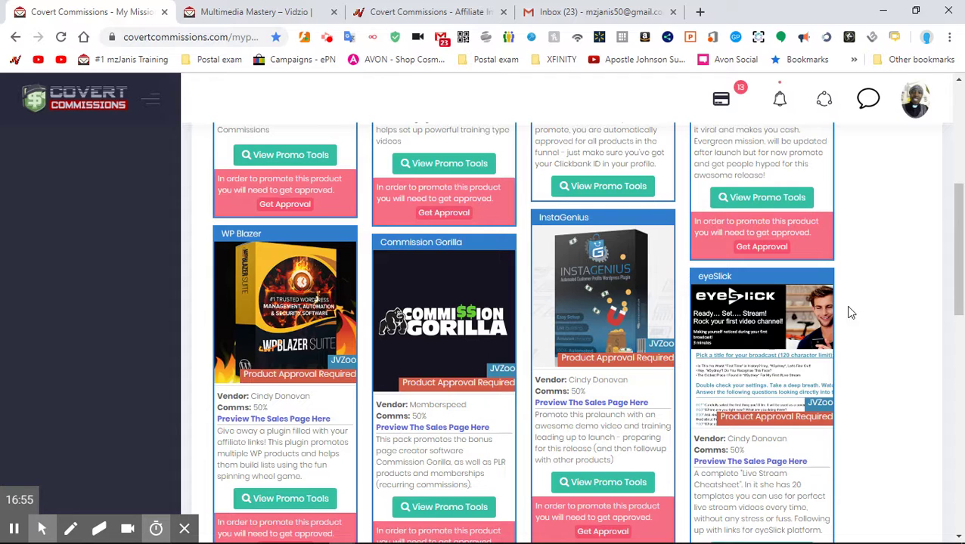
{"action": "scroll", "coordinate": [752, 381], "scroll_direction": "down", "scroll_amount": 3}
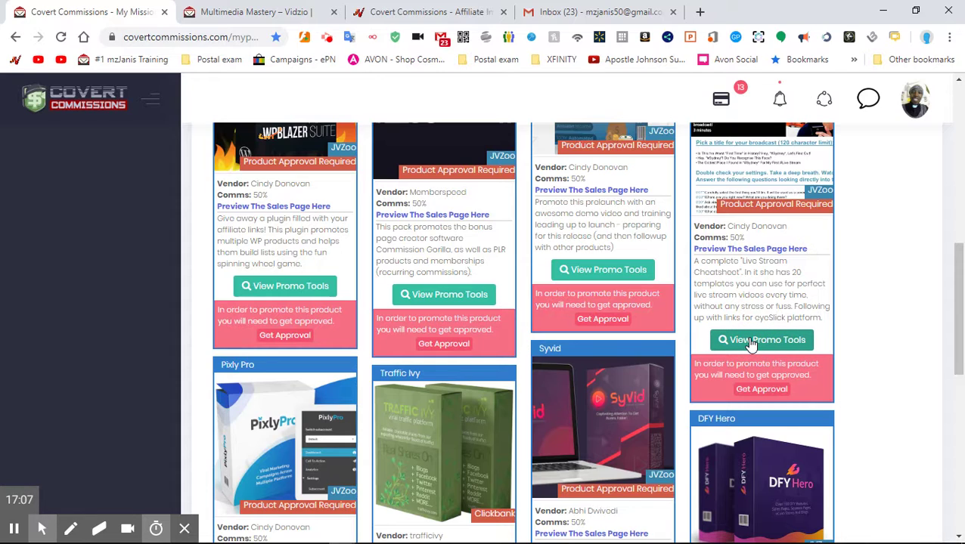
{"action": "left_click", "coordinate": [751, 342]}
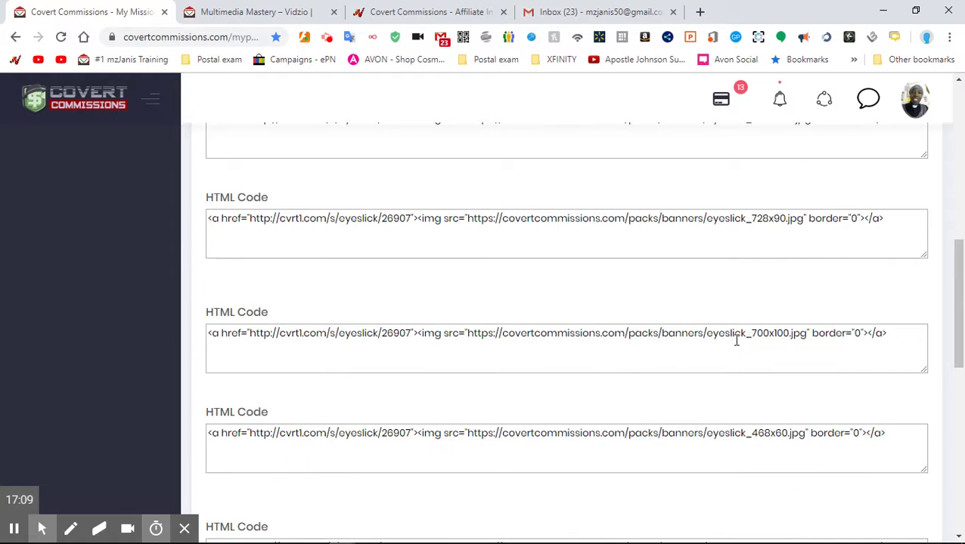
{"action": "scroll", "coordinate": [723, 348], "scroll_direction": "up", "scroll_amount": 5}
{"action": "scroll", "coordinate": [713, 349], "scroll_direction": "down", "scroll_amount": 15}
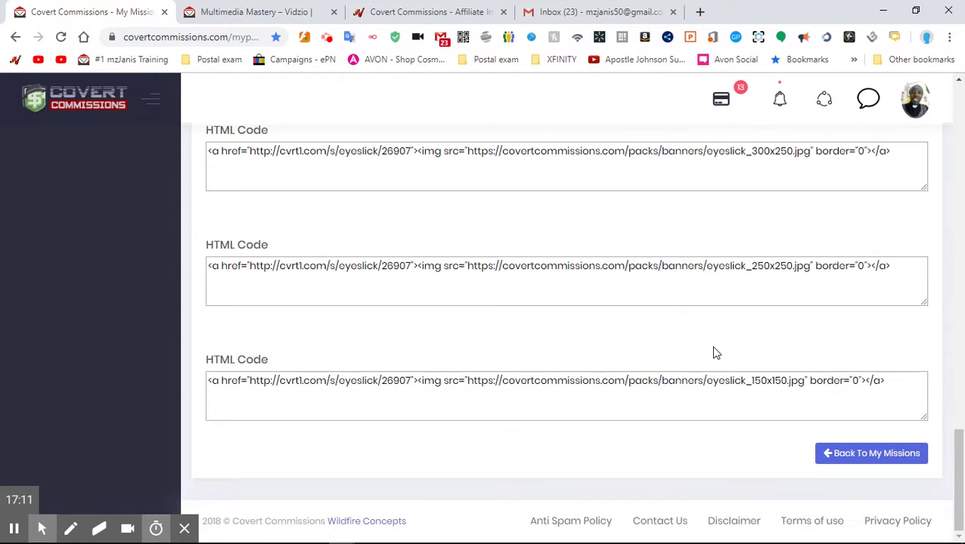
{"action": "scroll", "coordinate": [715, 353], "scroll_direction": "up", "scroll_amount": 10}
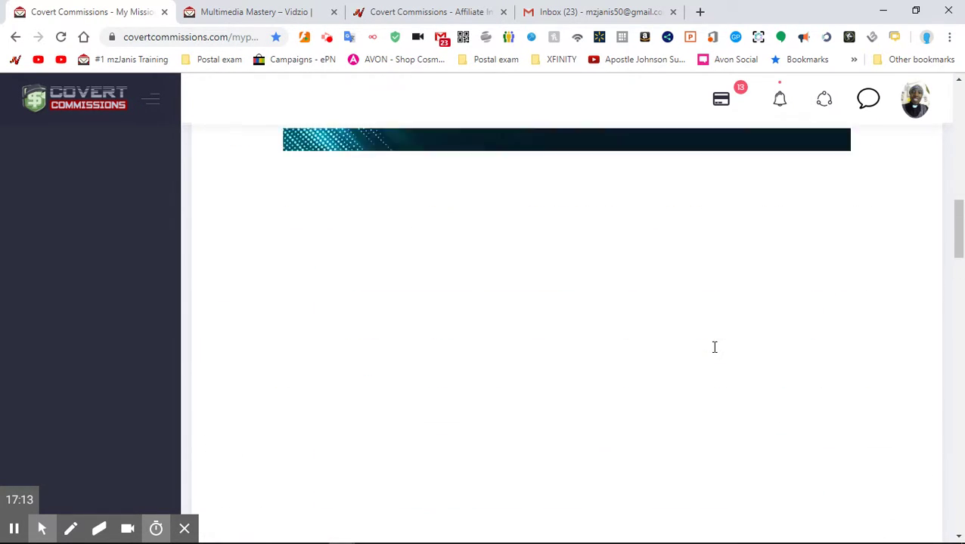
{"action": "scroll", "coordinate": [711, 346], "scroll_direction": "up", "scroll_amount": 10}
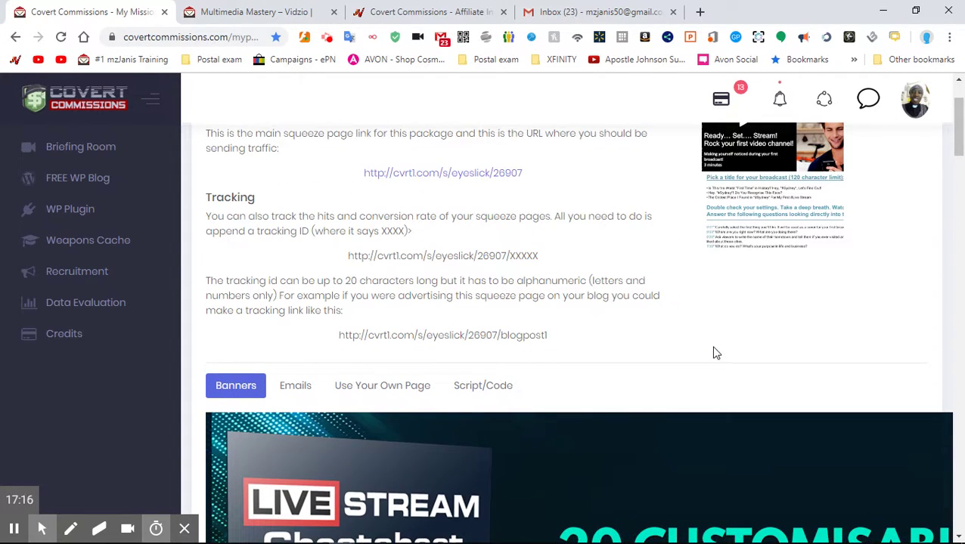
- Show the eyeSlick ready-made promo emails and read through the email Body text
{"action": "mouse_move", "coordinate": [378, 538]}
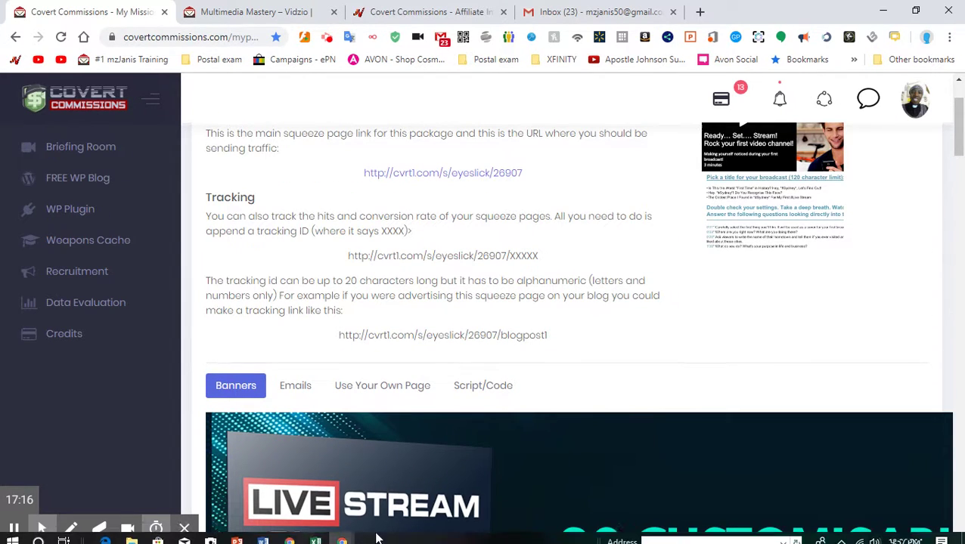
{"action": "left_click", "coordinate": [295, 388]}
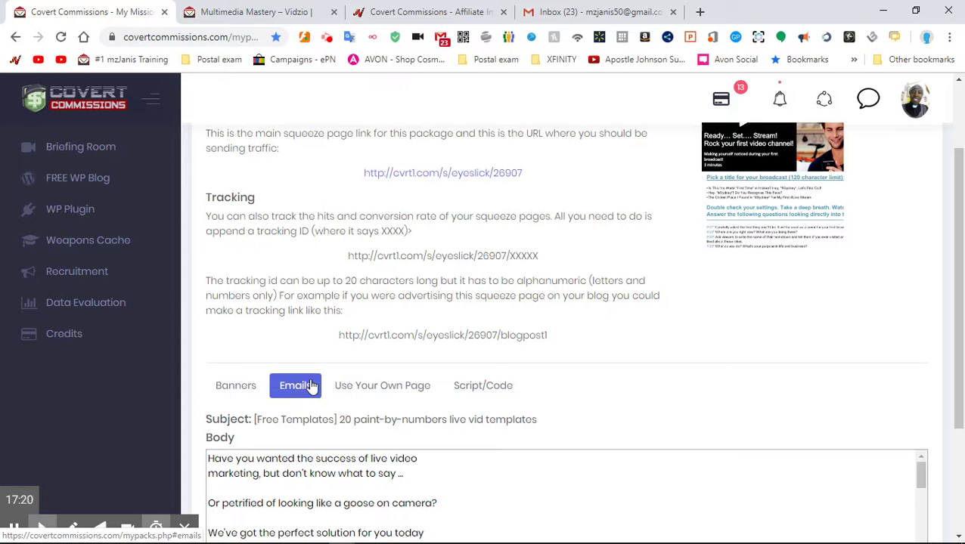
{"action": "scroll", "coordinate": [360, 355], "scroll_direction": "down", "scroll_amount": 1}
{"action": "scroll", "coordinate": [360, 356], "scroll_direction": "down", "scroll_amount": 3}
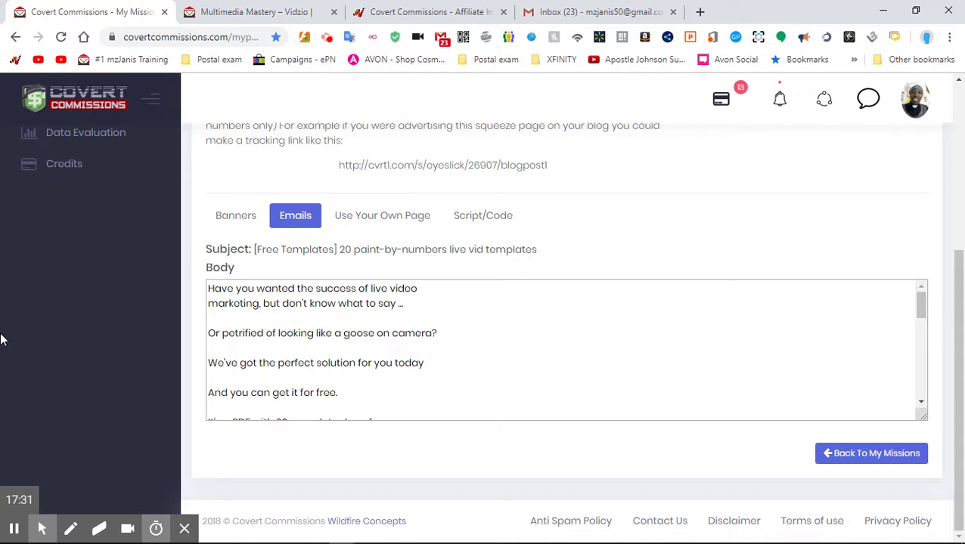
{"action": "scroll", "coordinate": [3, 339], "scroll_direction": "up", "scroll_amount": 1}
{"action": "scroll", "coordinate": [280, 376], "scroll_direction": "down", "scroll_amount": 2}
{"action": "scroll", "coordinate": [280, 376], "scroll_direction": "down", "scroll_amount": 8}
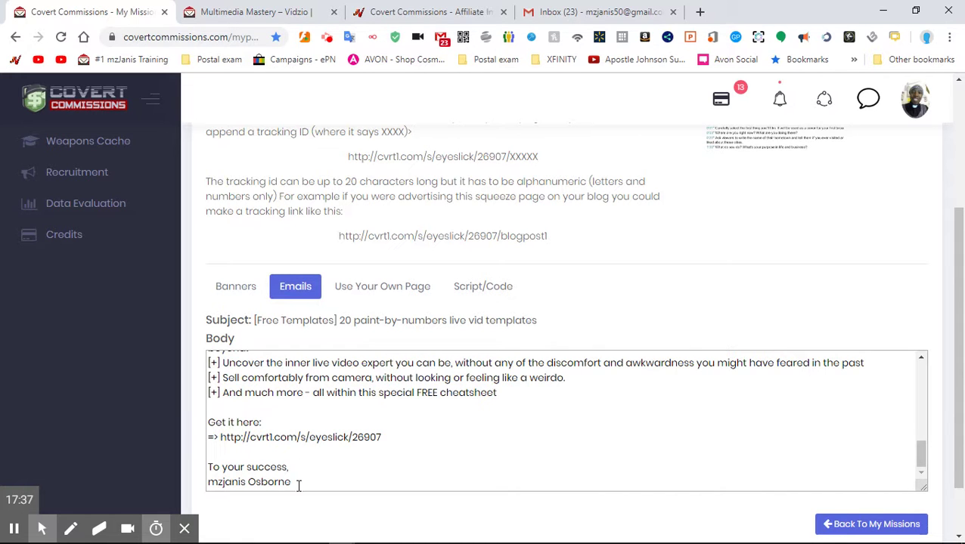
{"action": "scroll", "coordinate": [245, 437], "scroll_direction": "up", "scroll_amount": 12}
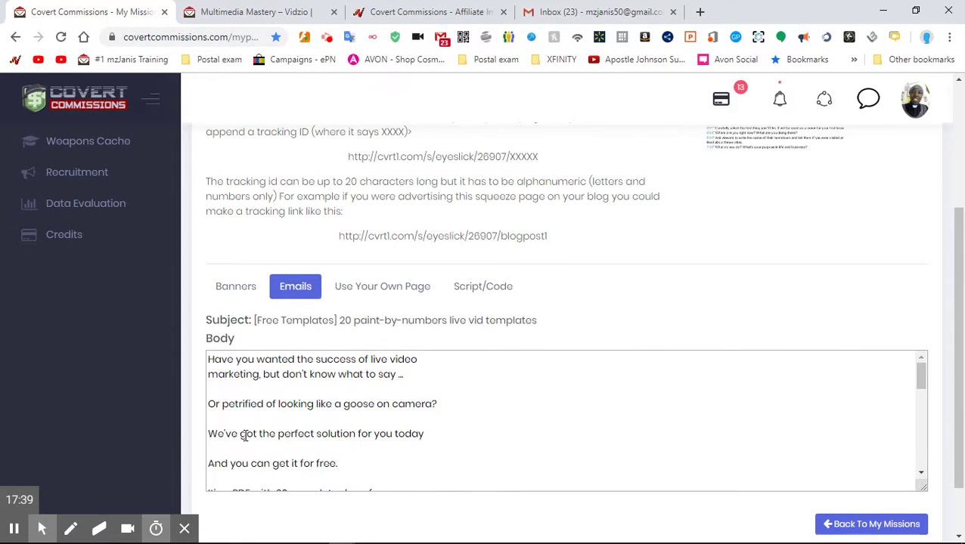
{"action": "scroll", "coordinate": [245, 436], "scroll_direction": "down", "scroll_amount": 3}
{"action": "scroll", "coordinate": [245, 436], "scroll_direction": "down", "scroll_amount": 1}
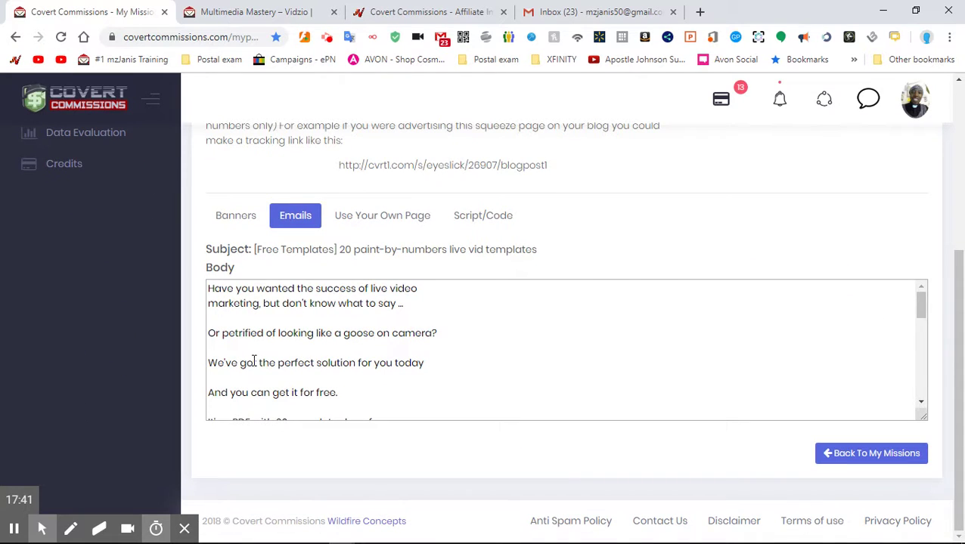
{"action": "scroll", "coordinate": [251, 352], "scroll_direction": "down", "scroll_amount": 6}
{"action": "scroll", "coordinate": [252, 350], "scroll_direction": "down", "scroll_amount": 3}
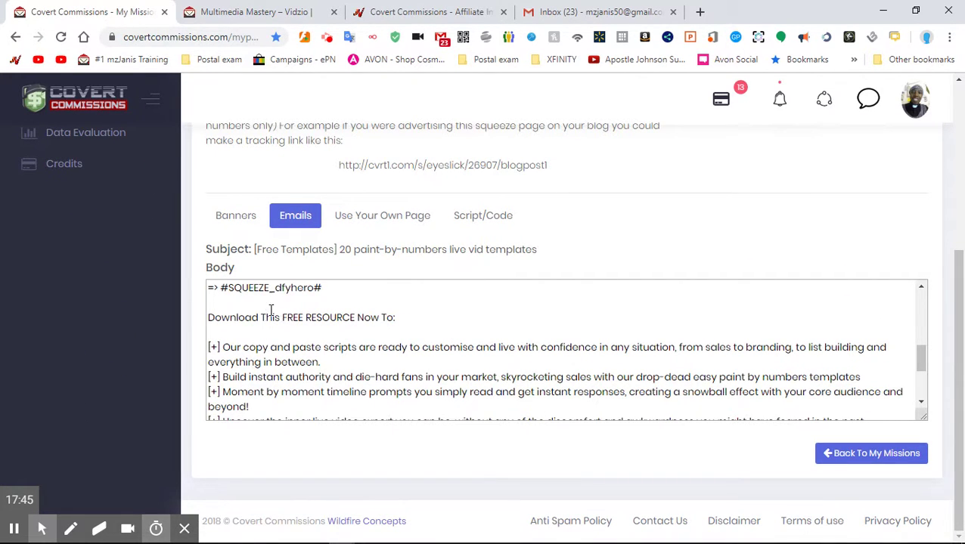
{"action": "scroll", "coordinate": [298, 317], "scroll_direction": "down", "scroll_amount": 4}
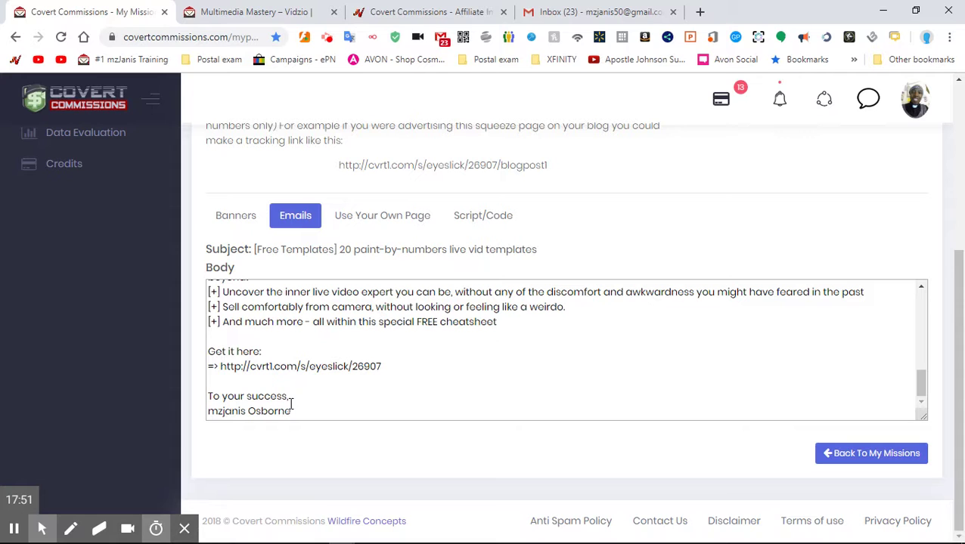
- Select the whole paint-by-numbers promo email body and copy it
{"action": "left_click_drag", "start_coordinate": [296, 412], "coordinate": [206, 291]}
{"action": "right_click", "coordinate": [225, 301]}
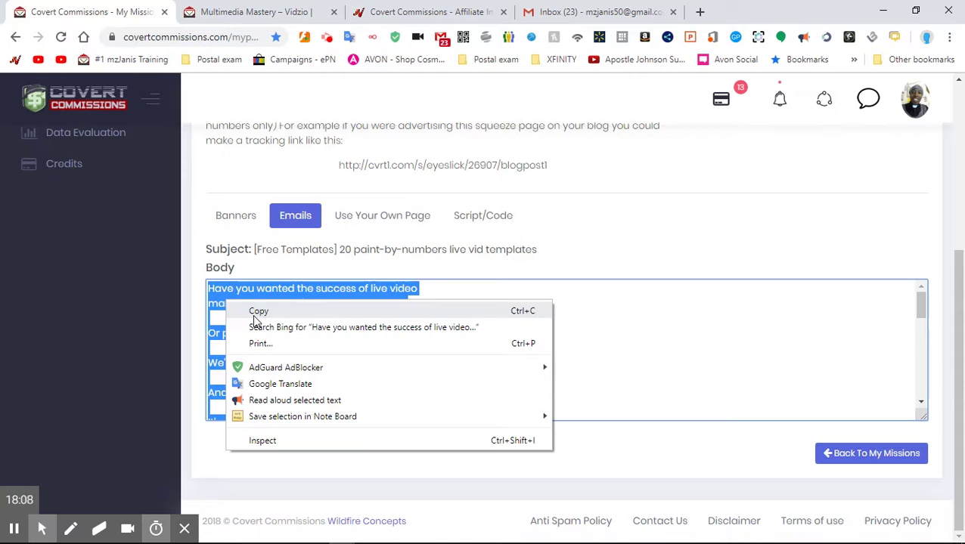
{"action": "left_click", "coordinate": [257, 311]}
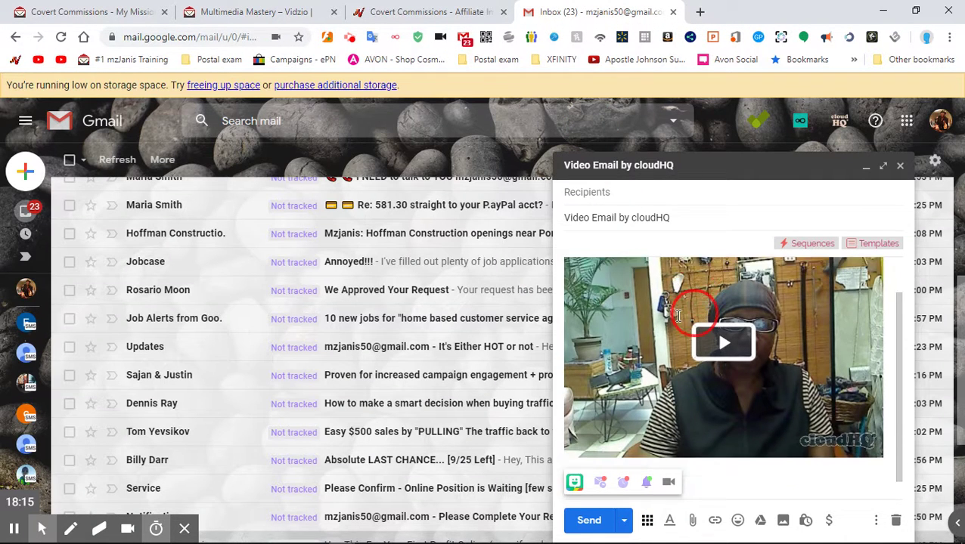
- Put the cursor just below the embedded video in the Gmail draft
{"action": "scroll", "coordinate": [678, 316], "scroll_direction": "down", "scroll_amount": 1}
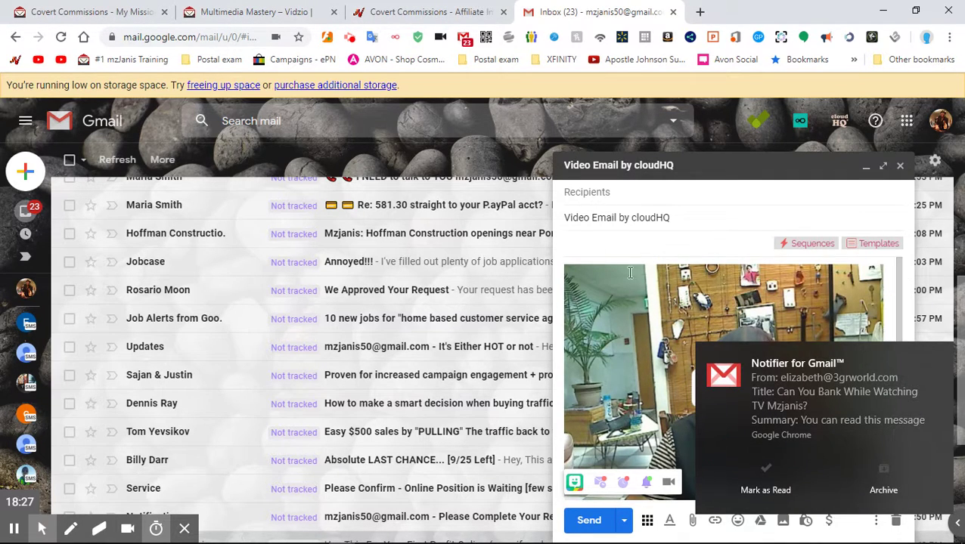
{"action": "left_click", "coordinate": [568, 277]}
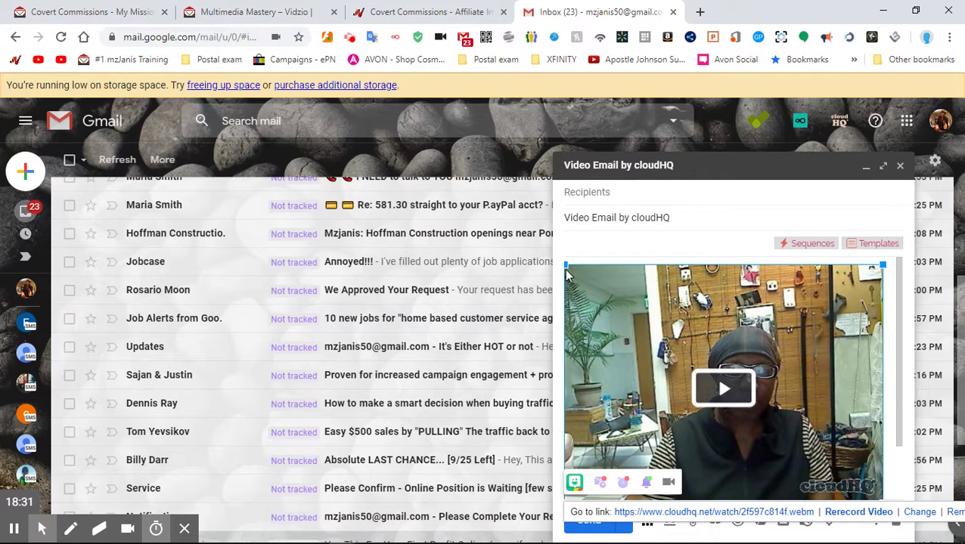
{"action": "scroll", "coordinate": [568, 277], "scroll_direction": "down", "scroll_amount": 1}
{"action": "scroll", "coordinate": [582, 248], "scroll_direction": "down", "scroll_amount": 1}
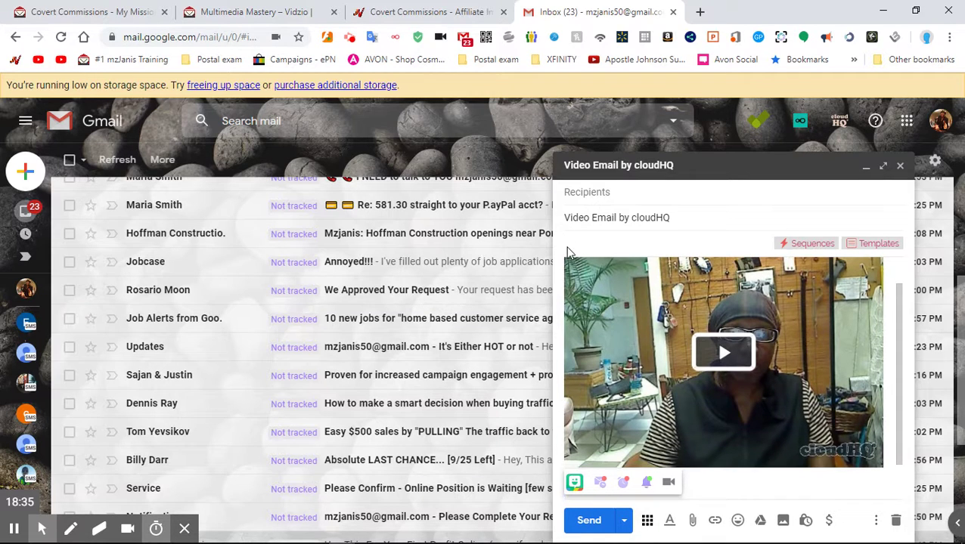
{"action": "left_click", "coordinate": [733, 474]}
{"action": "scroll", "coordinate": [711, 480], "scroll_direction": "down", "scroll_amount": 1}
{"action": "key", "text": "ctrl+v"}
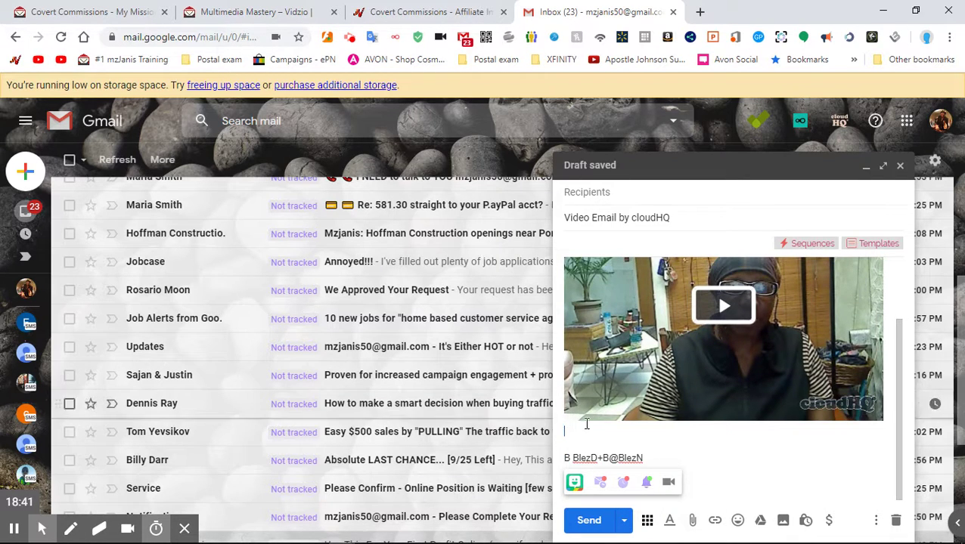
{"action": "right_click", "coordinate": [582, 433]}
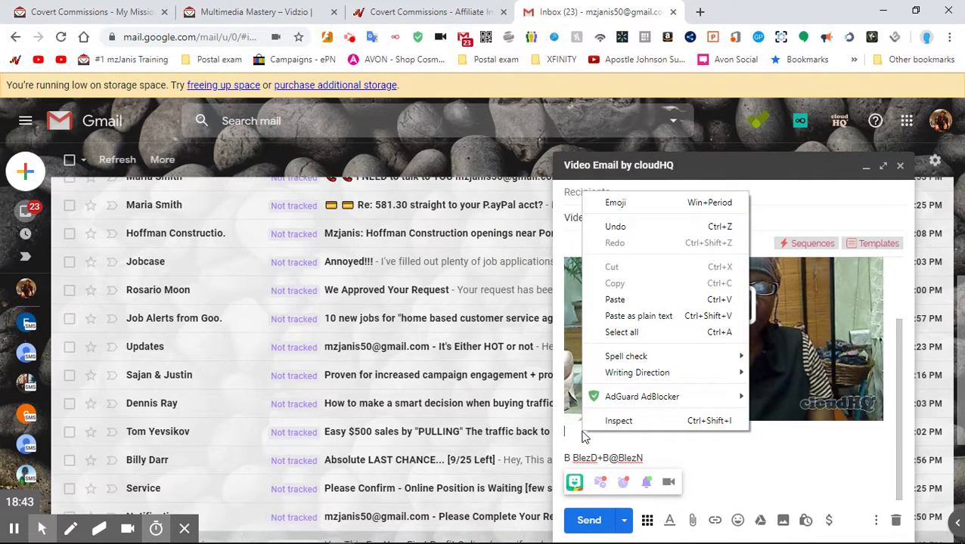
{"action": "left_click", "coordinate": [615, 300]}
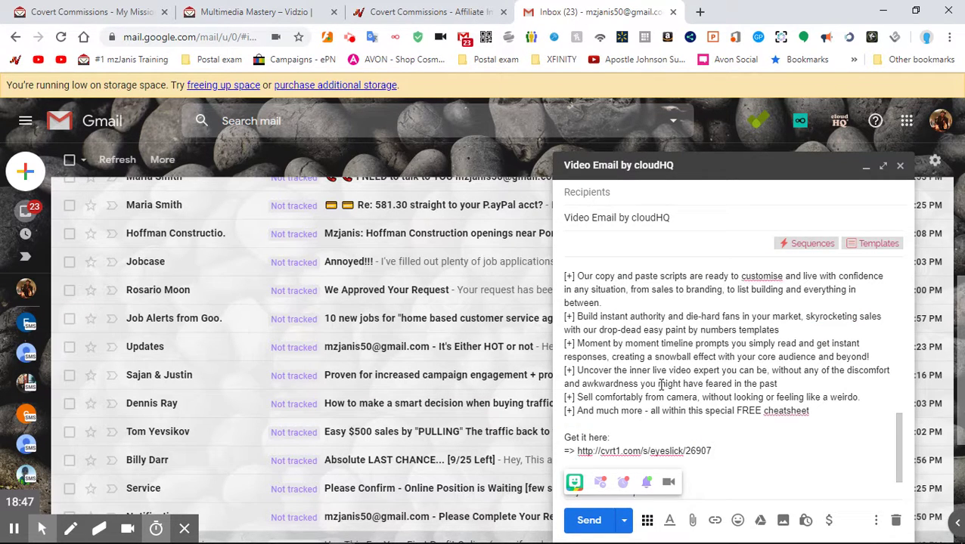
{"action": "scroll", "coordinate": [660, 385], "scroll_direction": "up", "scroll_amount": 8}
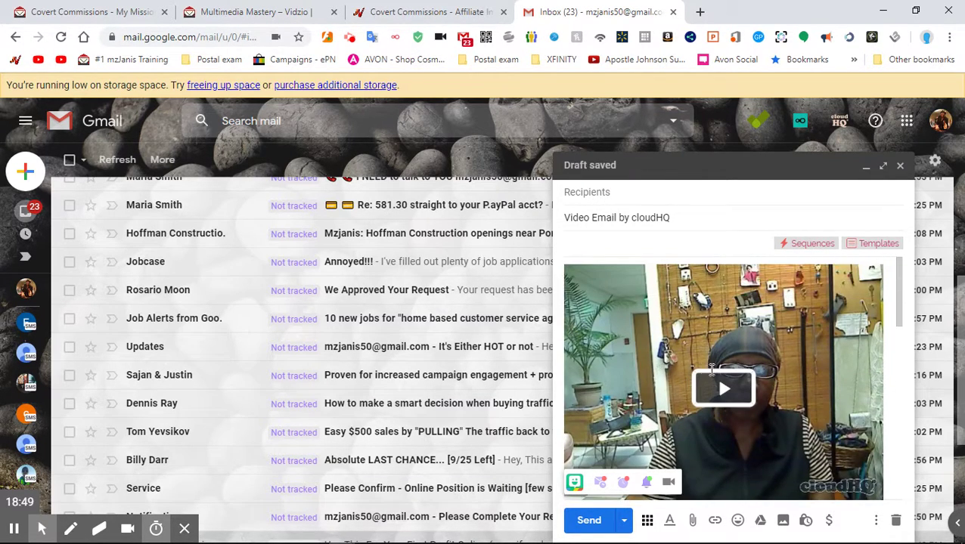
{"action": "scroll", "coordinate": [760, 422], "scroll_direction": "down", "scroll_amount": 8}
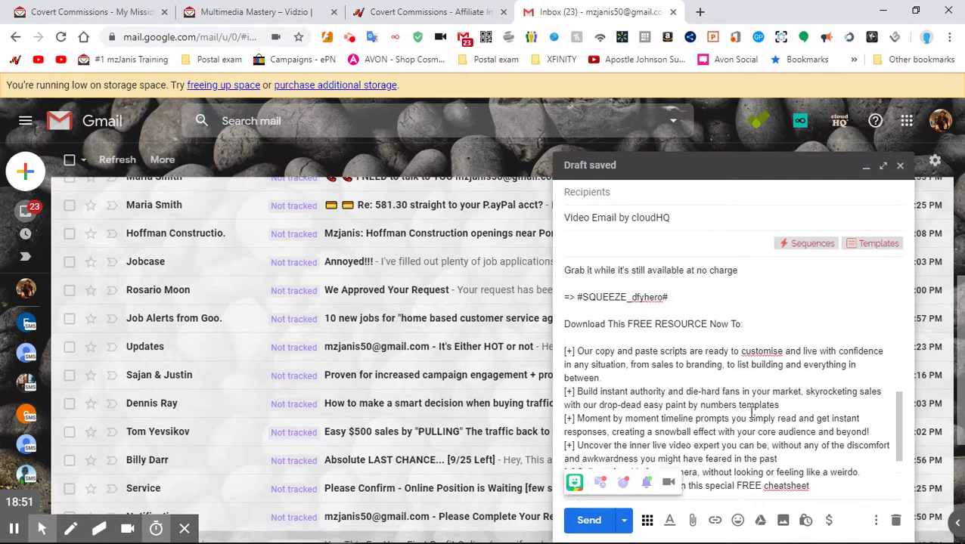
{"action": "scroll", "coordinate": [753, 412], "scroll_direction": "up", "scroll_amount": 10}
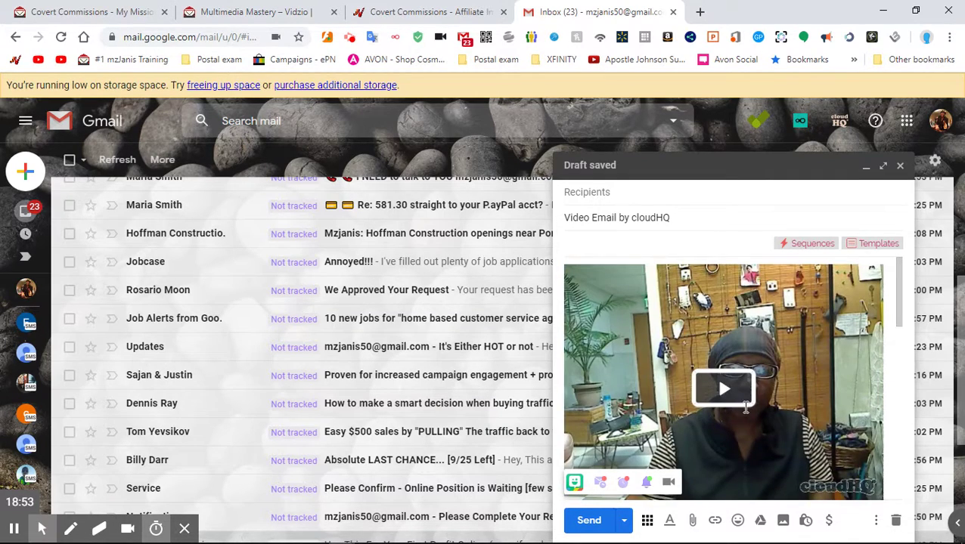
{"action": "left_click", "coordinate": [598, 192]}
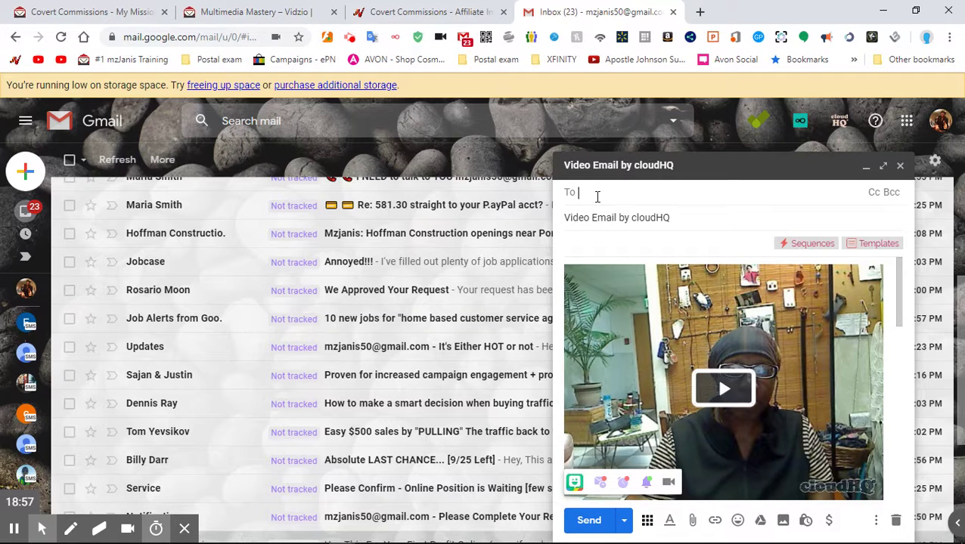
{"action": "type", "text": "mzjani"}
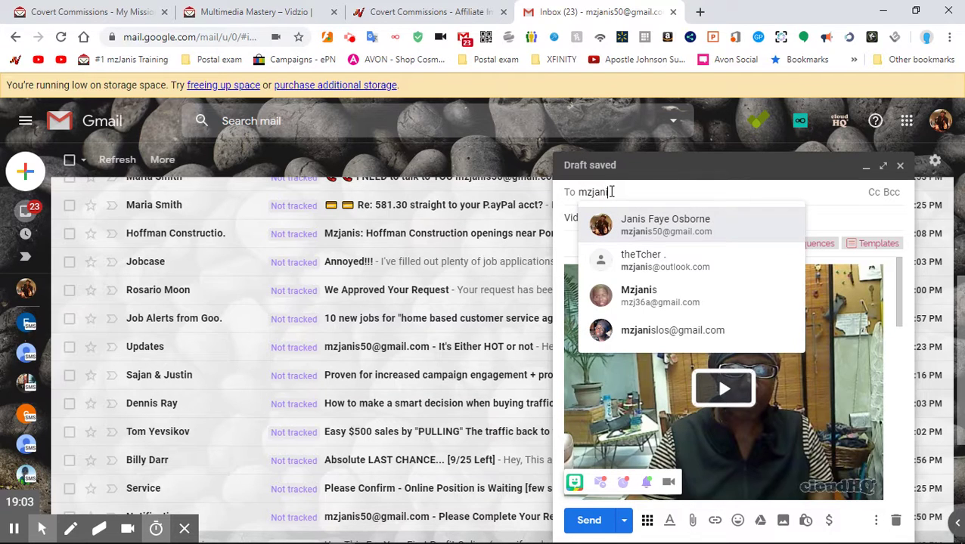
{"action": "key", "text": "BackSpace"}
{"action": "key", "text": "BackSpace"}
{"action": "key", "text": "BackSpace"}
{"action": "key", "text": "BackSpace"}
{"action": "key", "text": "BackSpace"}
{"action": "key", "text": "BackSpace"}
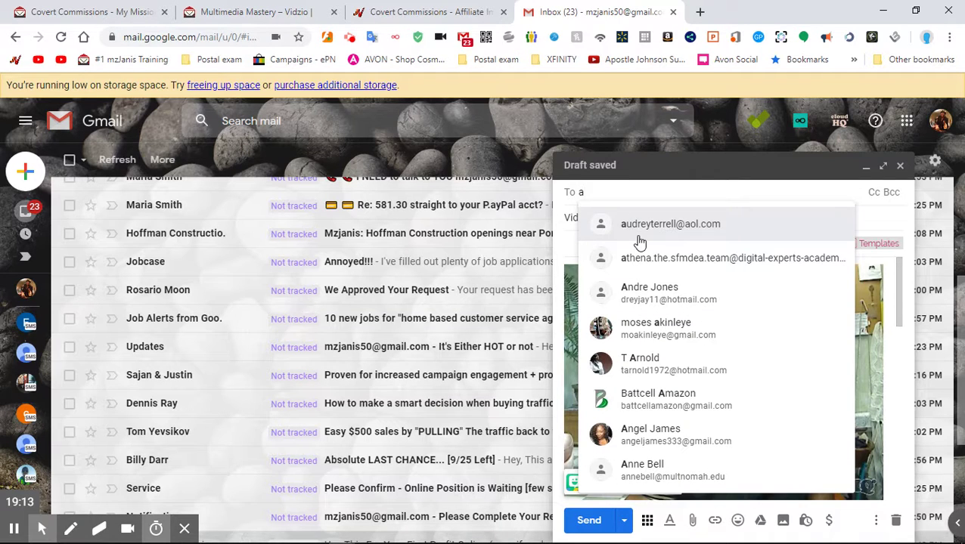
{"action": "mouse_move", "coordinate": [640, 241]}
{"action": "type", "text": "b"}
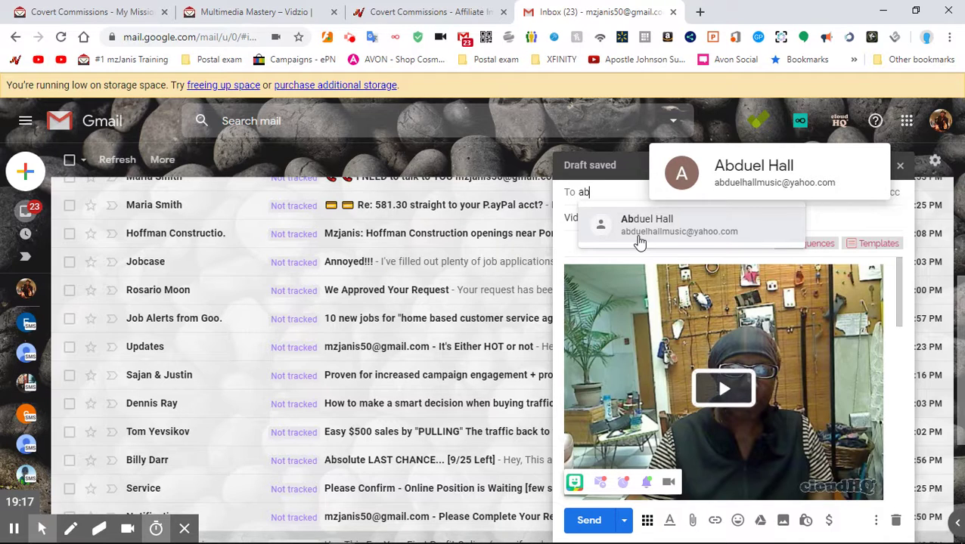
{"action": "key", "text": "BackSpace"}
{"action": "type", "text": "c"}
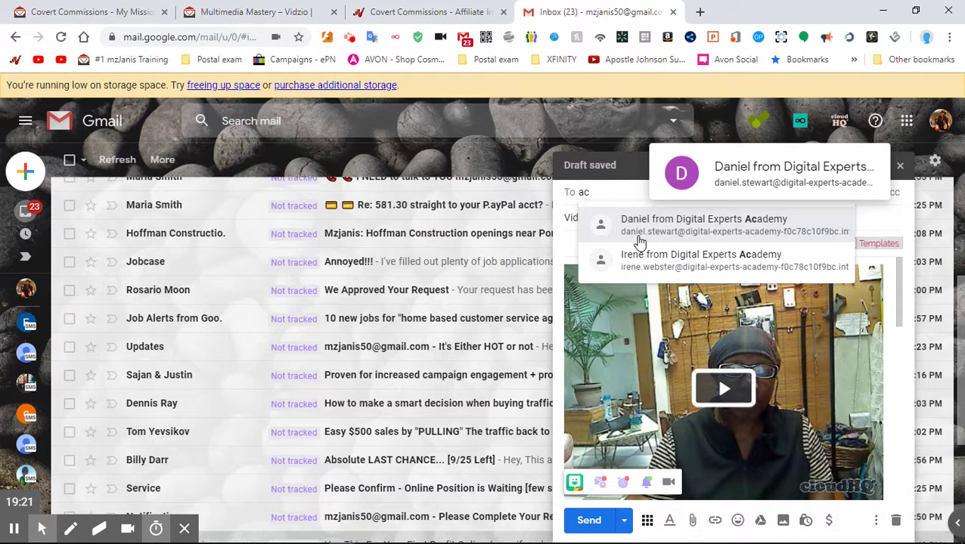
{"action": "key", "text": "BackSpace"}
{"action": "key", "text": "BackSpace"}
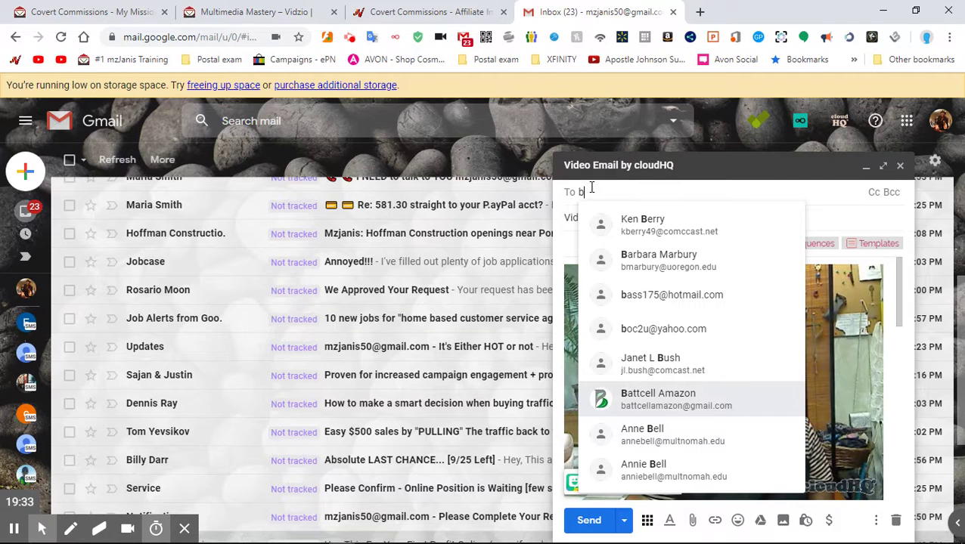
{"action": "key", "text": "BackSpace"}
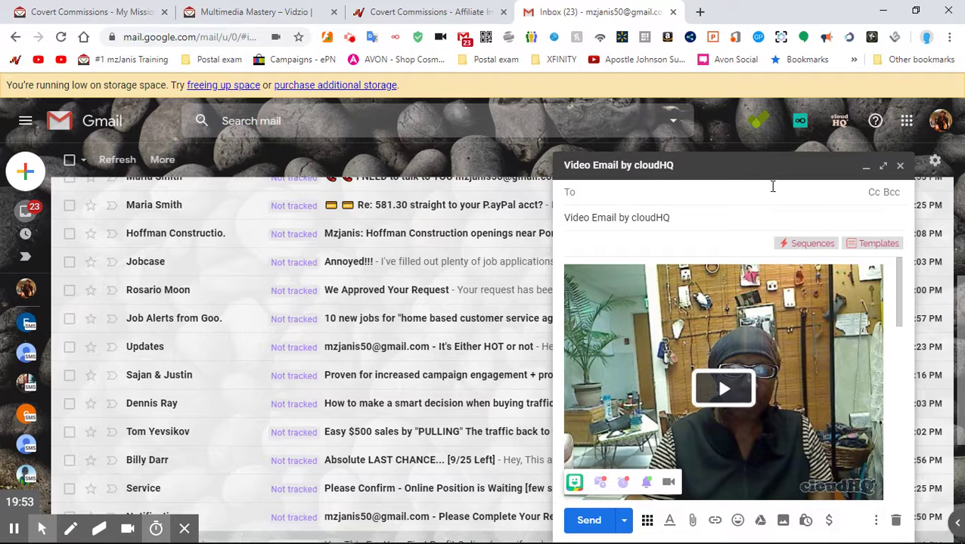
- Save the 'Video Email by cloudHQ' draft and close the compose window
{"action": "left_click", "coordinate": [900, 166]}
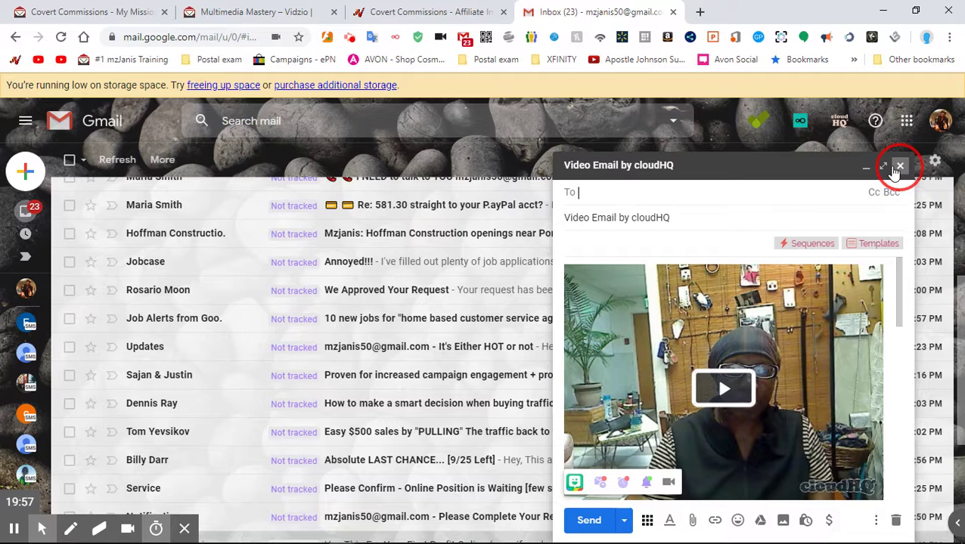